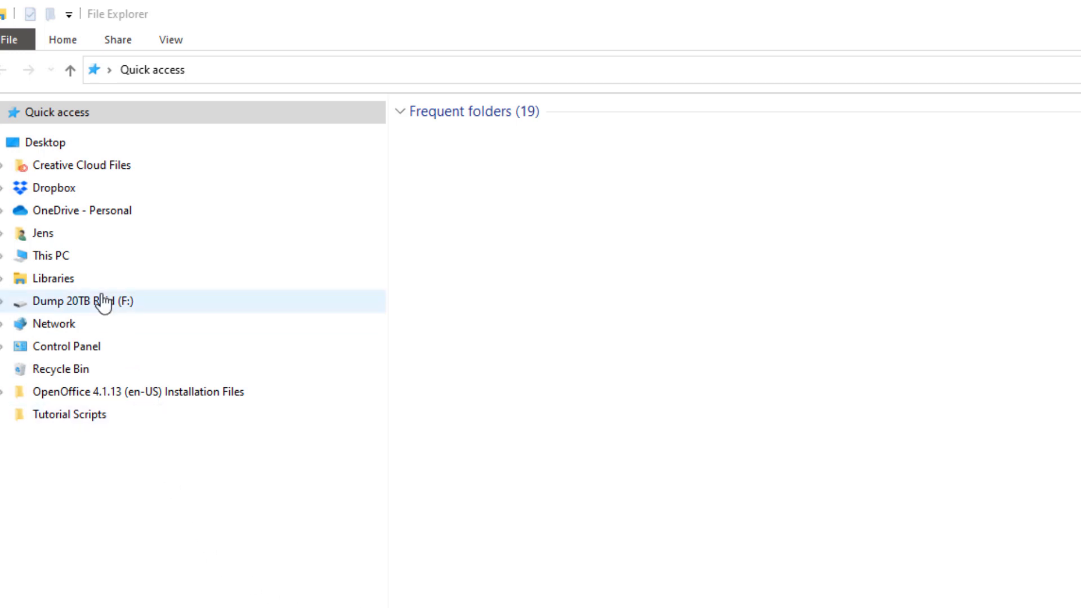
# - Open the Mari folder inside this PC's Documents folder
pyautogui.click(65, 259)
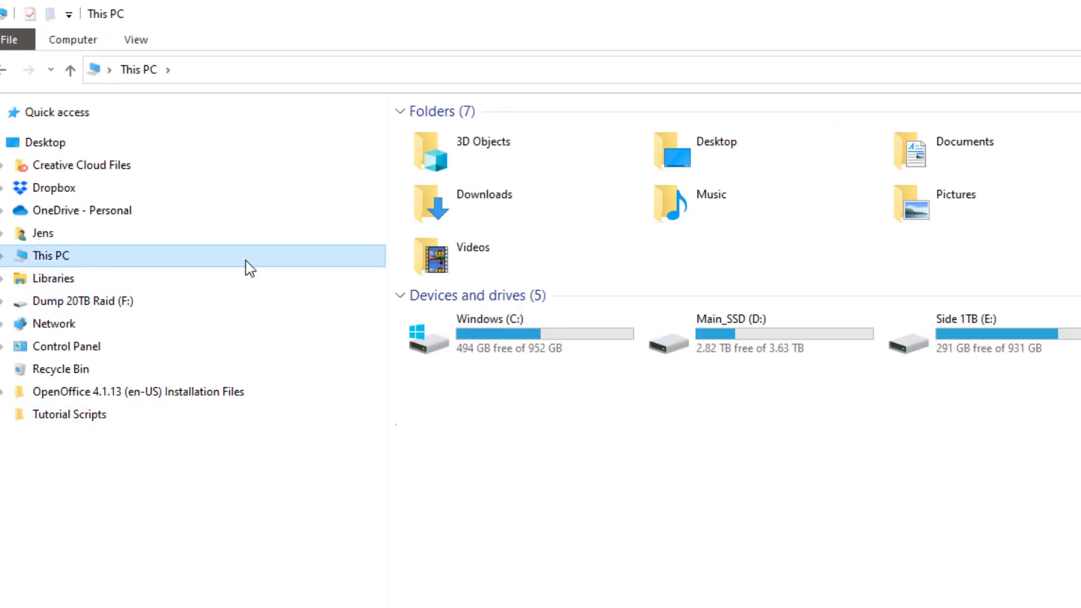
pyautogui.doubleClick(965, 152)
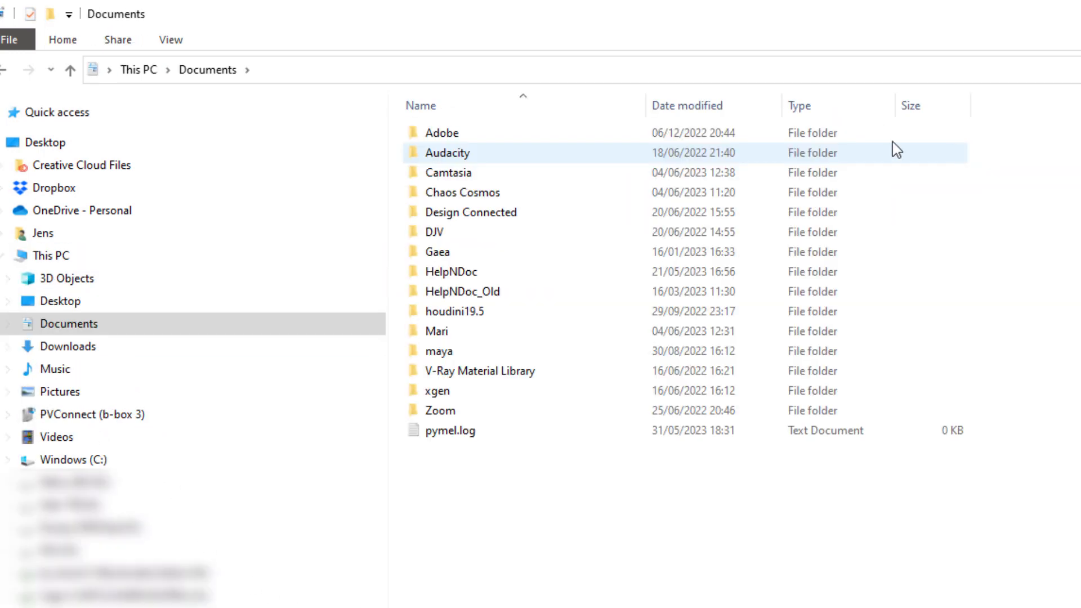
pyautogui.click(443, 335)
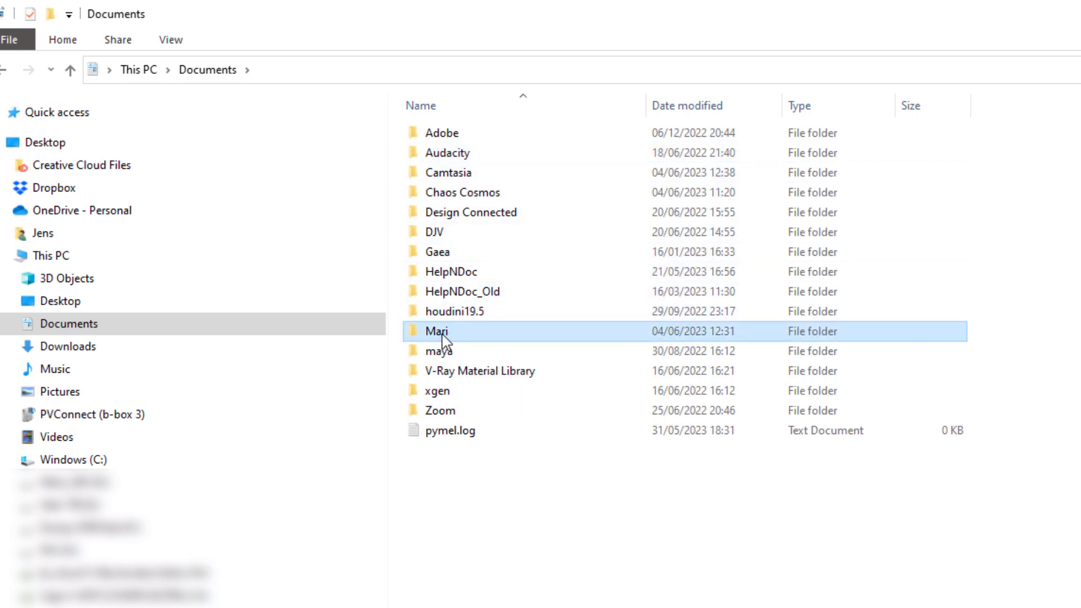
pyautogui.doubleClick(442, 334)
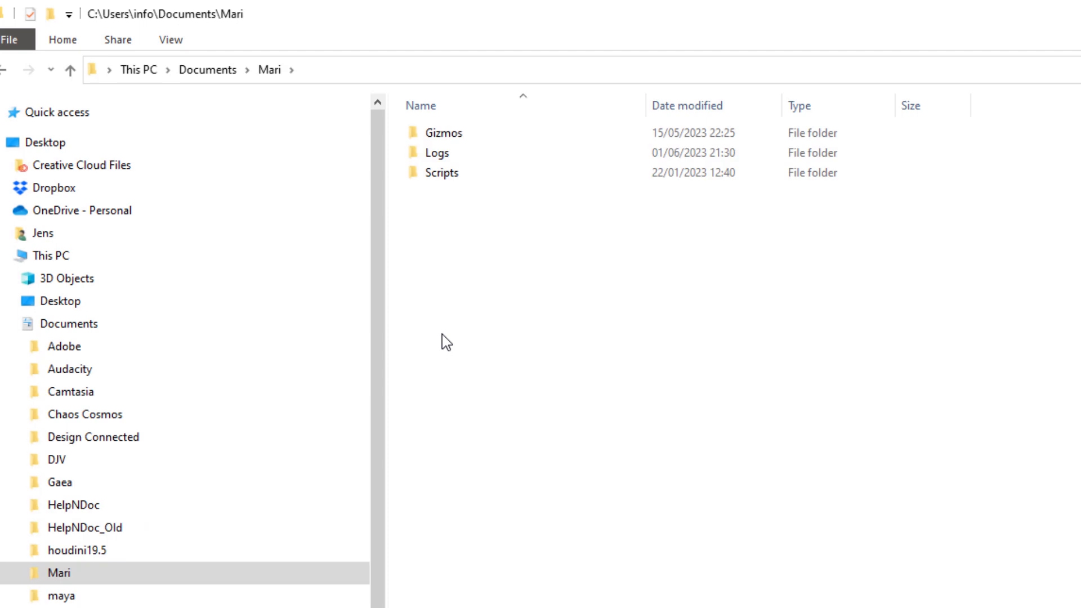
# - Delete the existing Scripts folder from the Mari folder
pyautogui.click(445, 155)
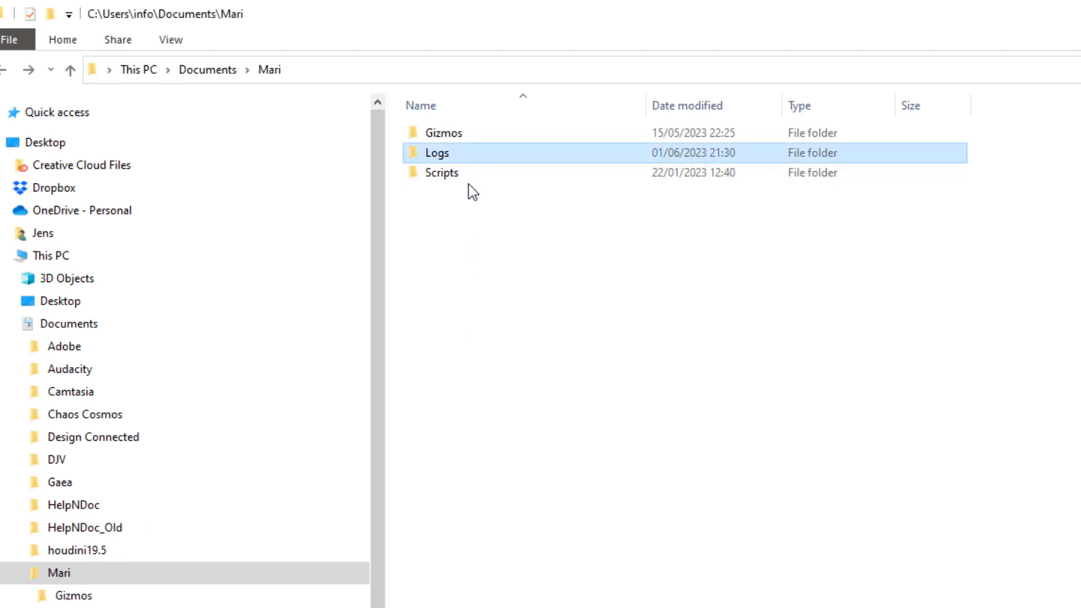
pyautogui.click(464, 178)
pyautogui.hotkey('ctrl', 'x')
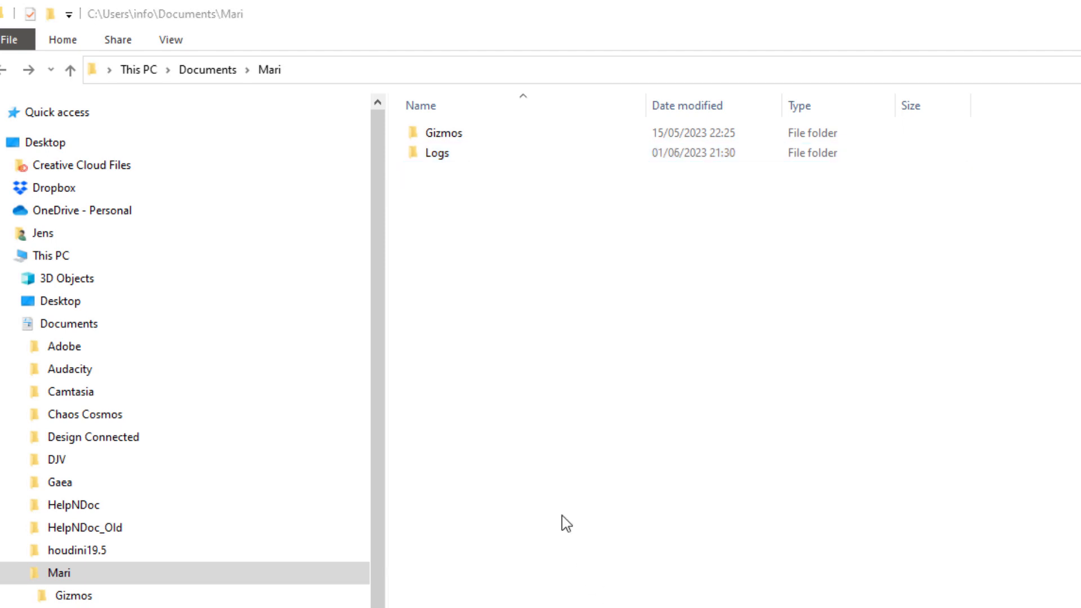
# - Create a new folder named Scripts inside the Mari folder
pyautogui.rightClick(509, 301)
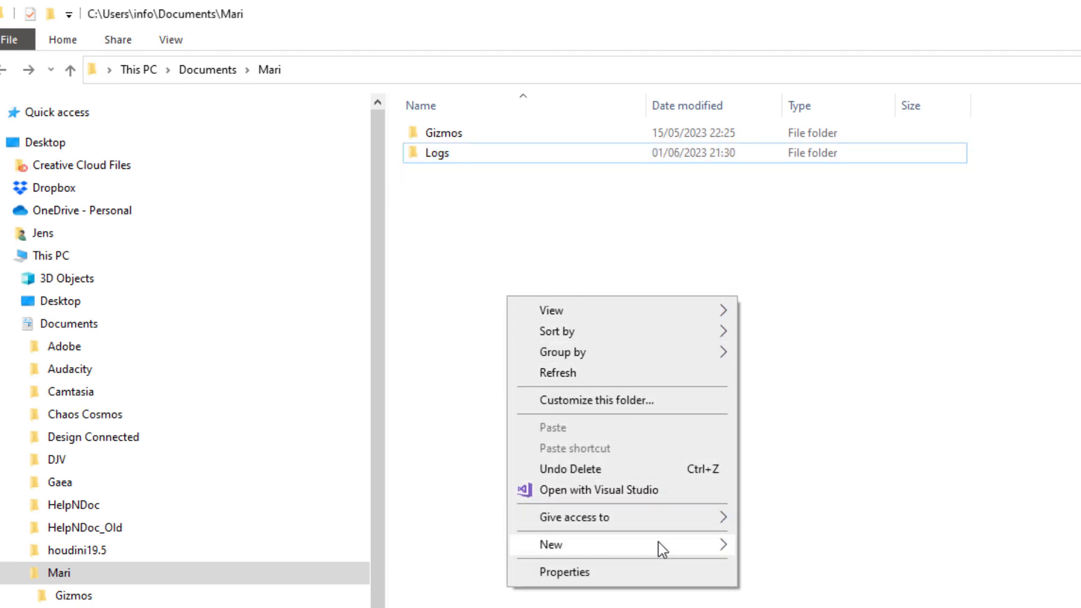
pyautogui.moveTo(711, 549)
pyautogui.click(783, 548)
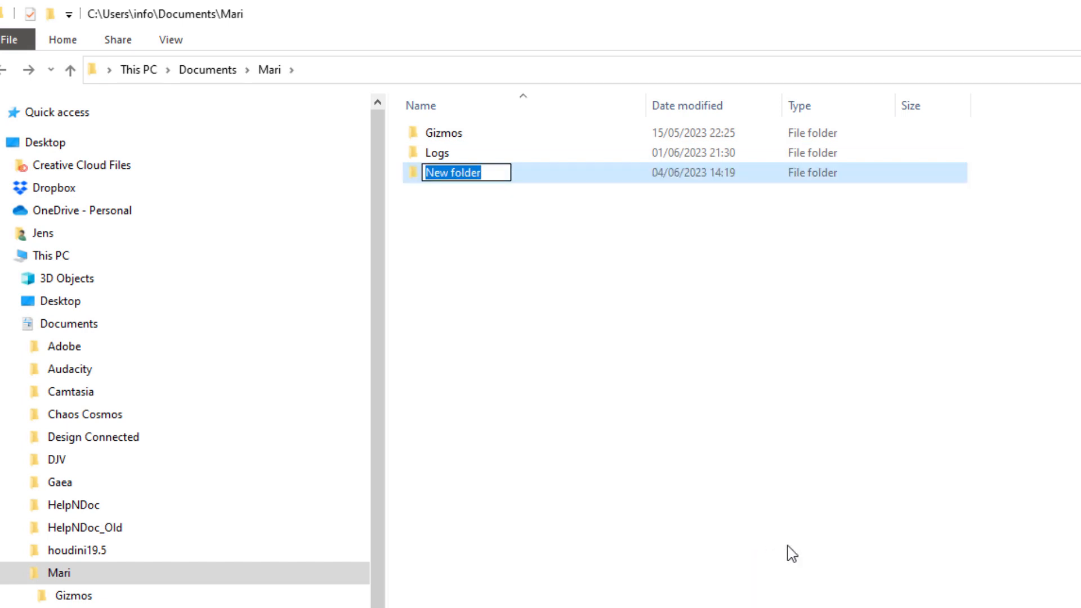
pyautogui.write('Scripts')
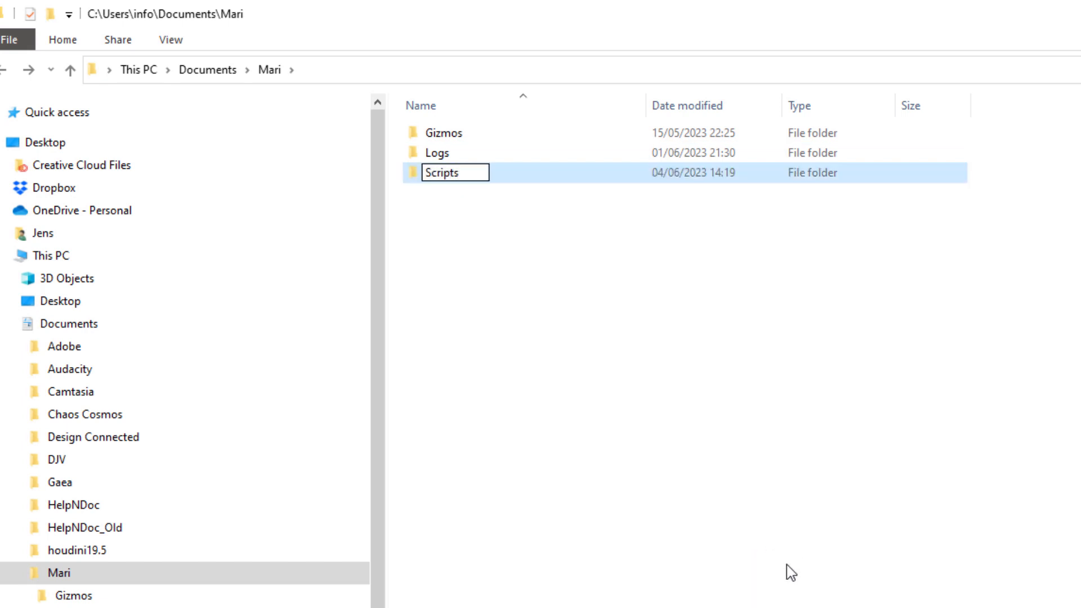
pyautogui.press('Return')
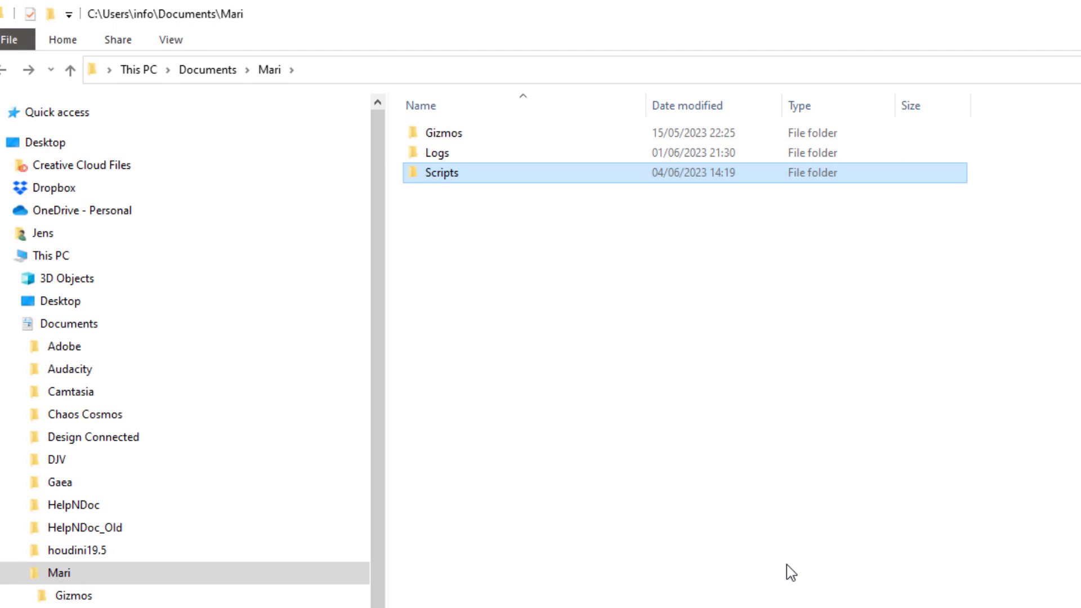
pyautogui.click(792, 572)
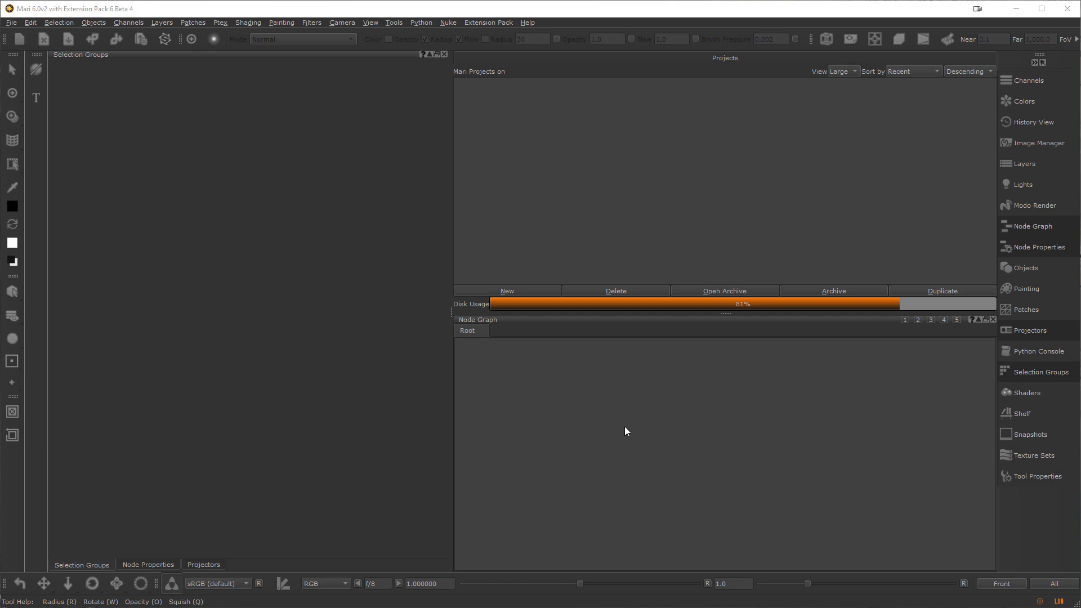
# - Switch to Mari, show the Python console, and run print(mari.resources.path(mari.resources.USER_SCRIPTS)) to list the user script paths
pyautogui.click(420, 22)
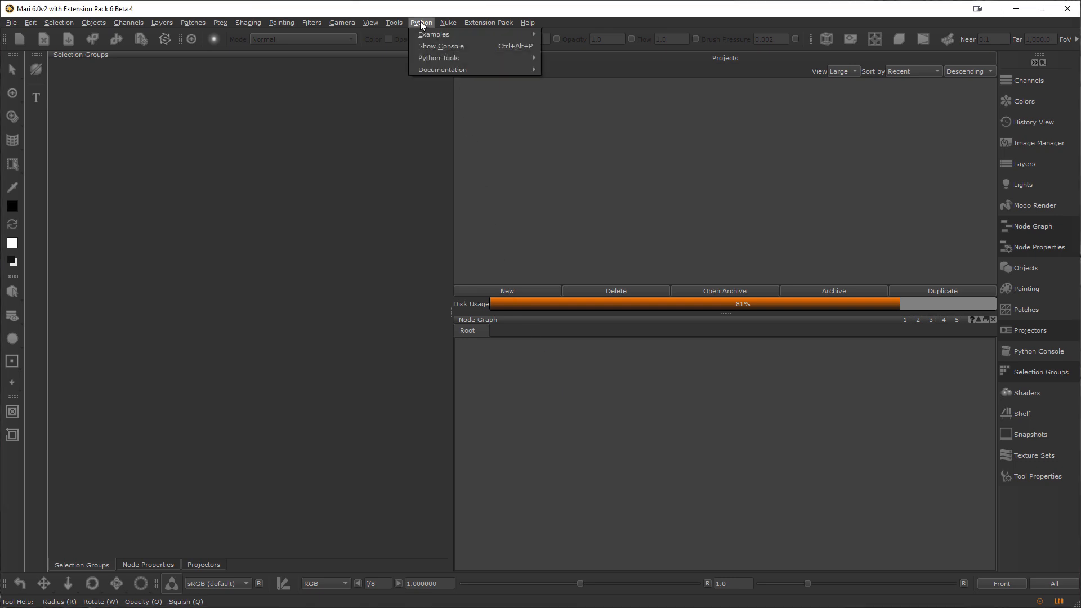
pyautogui.click(434, 42)
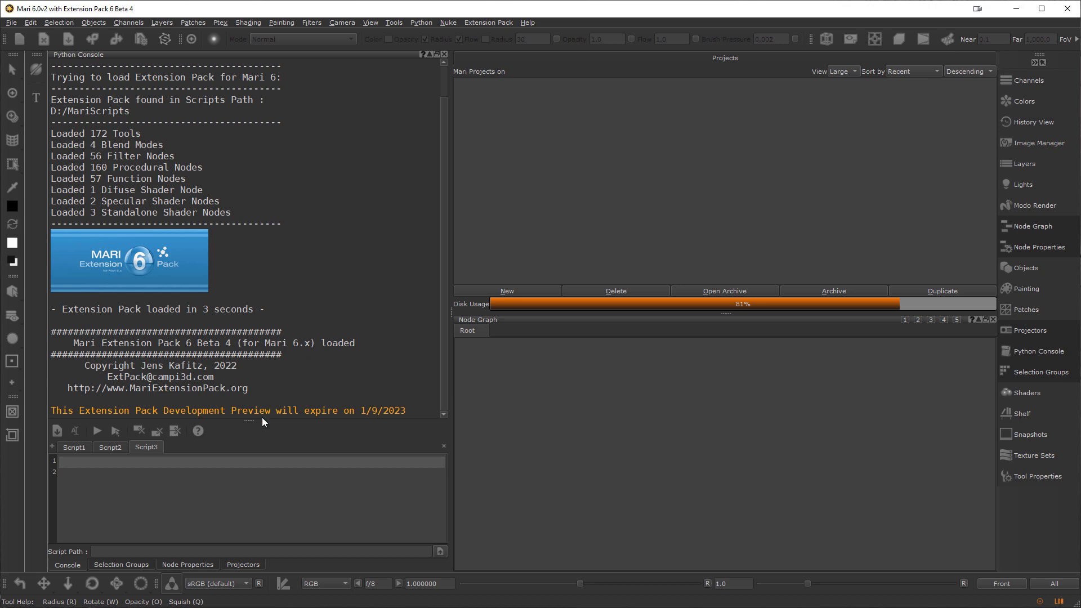
pyautogui.rightClick(246, 472)
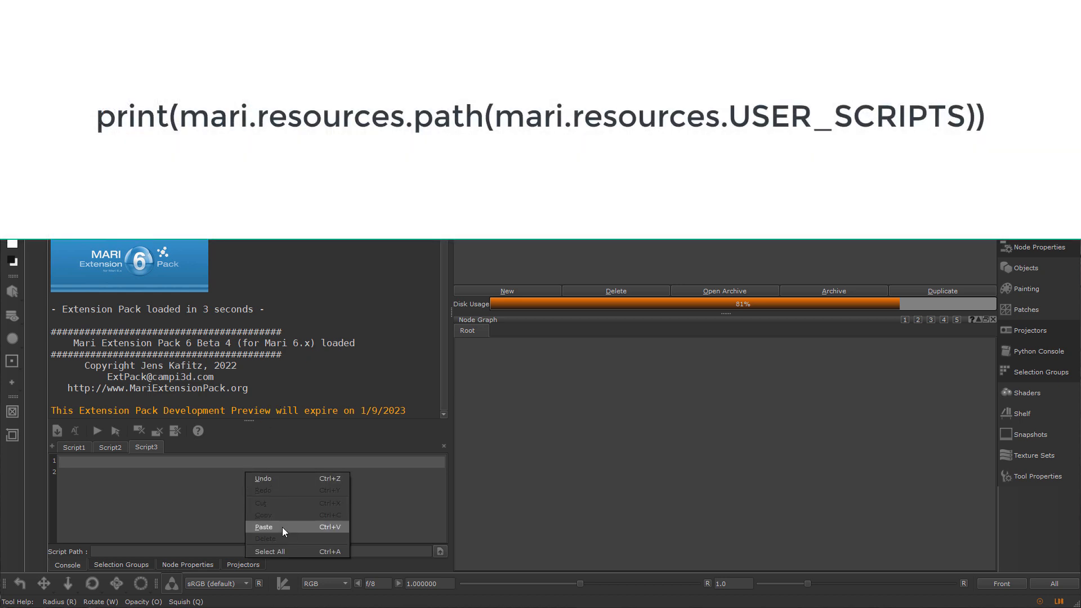
pyautogui.click(282, 527)
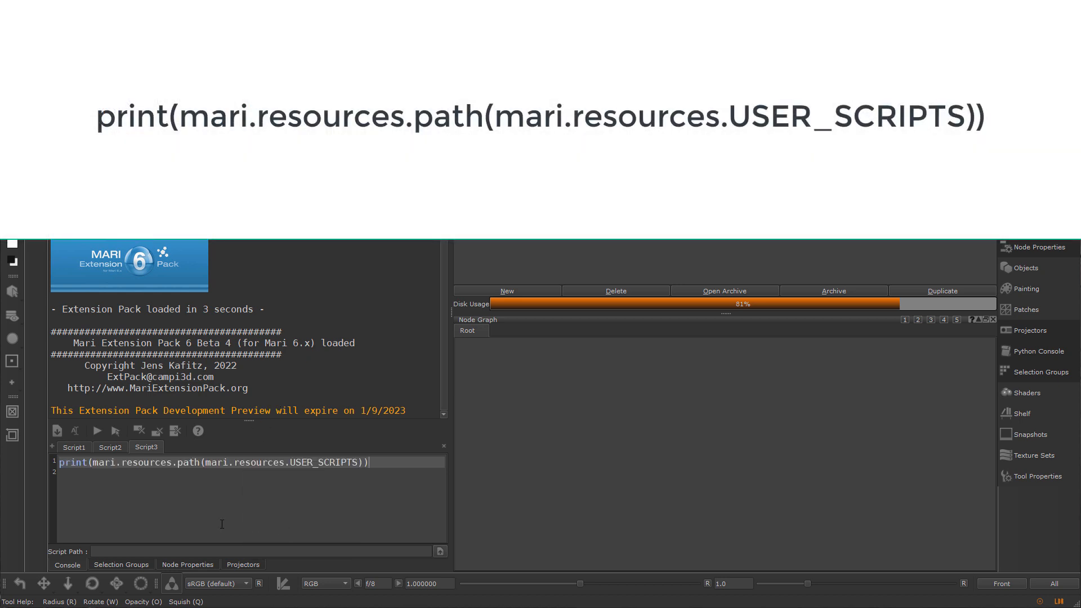
pyautogui.click(98, 431)
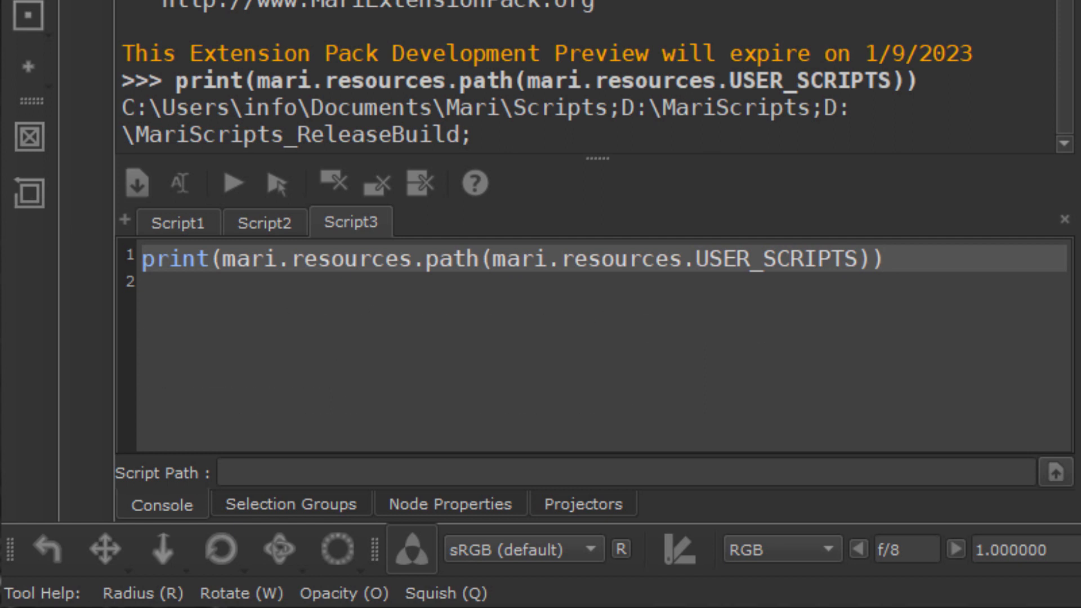
# - Copy the path C:\Users\info\Documents\Mari\Scripts from the console output and open that folder in File Explorer
pyautogui.press('Down')
pyautogui.moveTo(607, 107); pyautogui.dragTo(93, 106)
pyautogui.rightClick(167, 106)
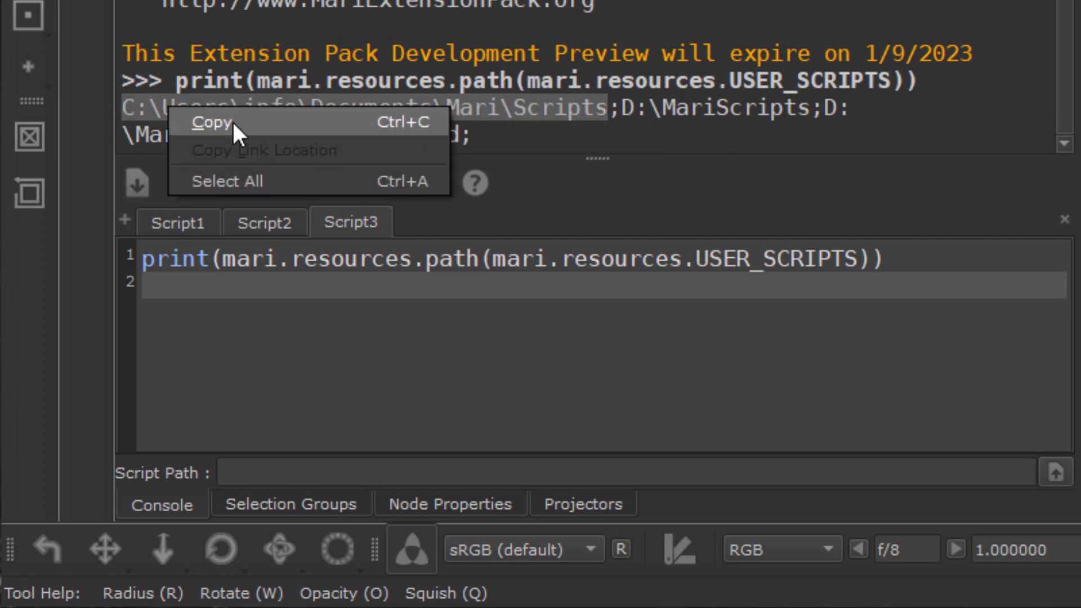
pyautogui.click(232, 120)
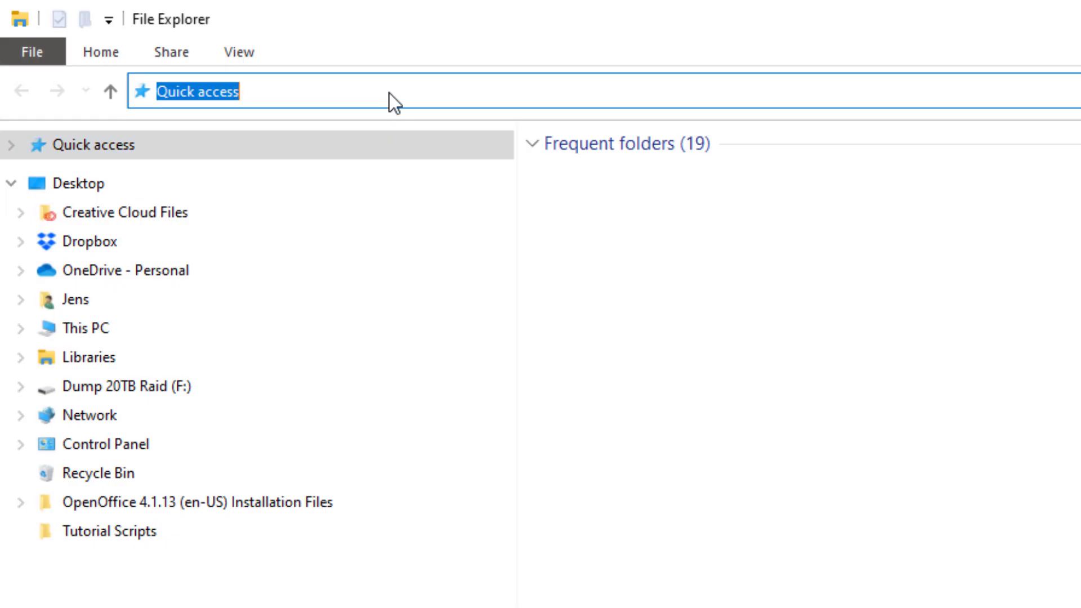
pyautogui.hotkey('ctrl', 'v')
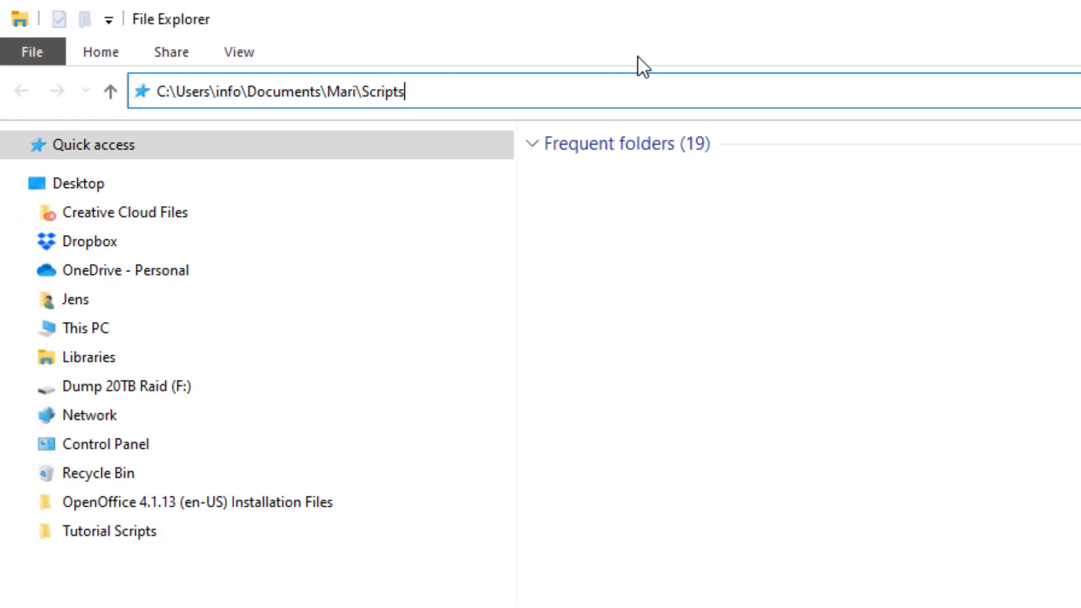
pyautogui.press('Return')
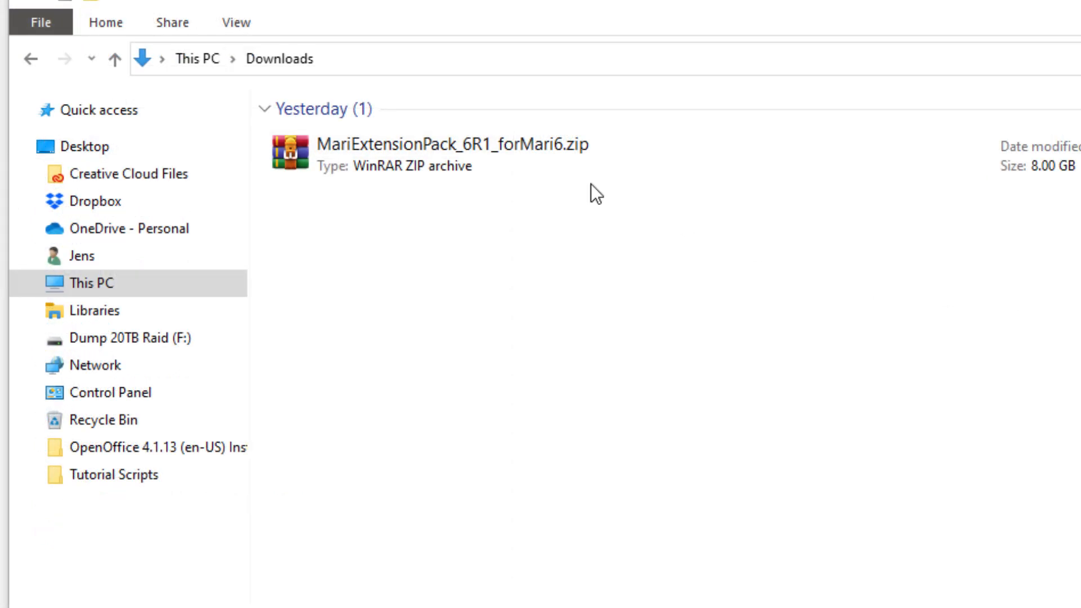
# - Open the downloaded MariExtensionPack_6R1_forMari6.zip archive in WinRAR and look over its extension folder, init scripts and text files
pyautogui.doubleClick(435, 159)
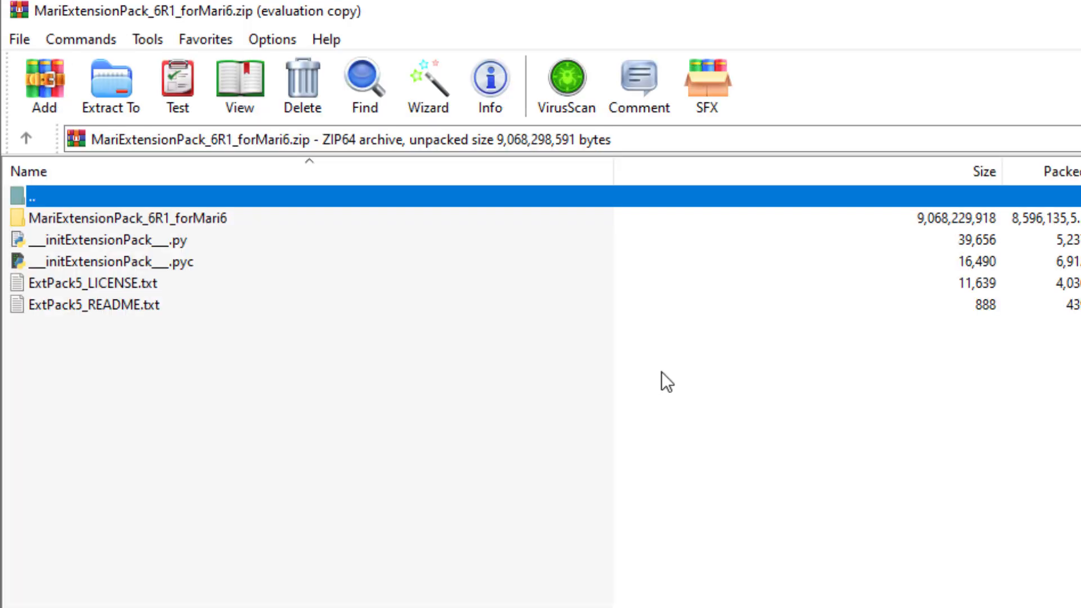
pyautogui.click(172, 218)
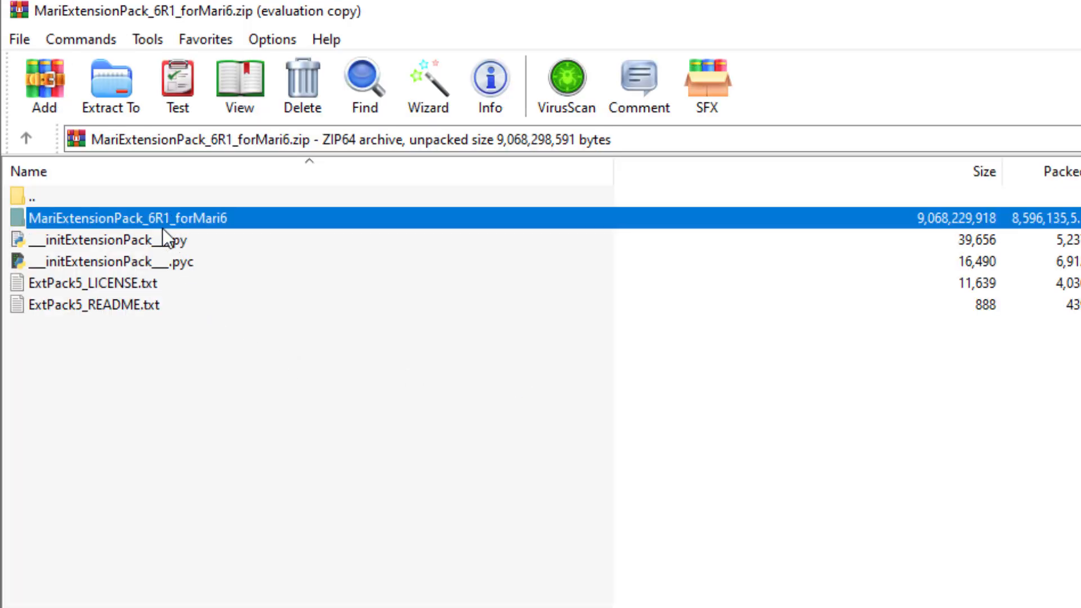
pyautogui.keyDown('shift'); pyautogui.click(142, 305); pyautogui.keyUp('shift')
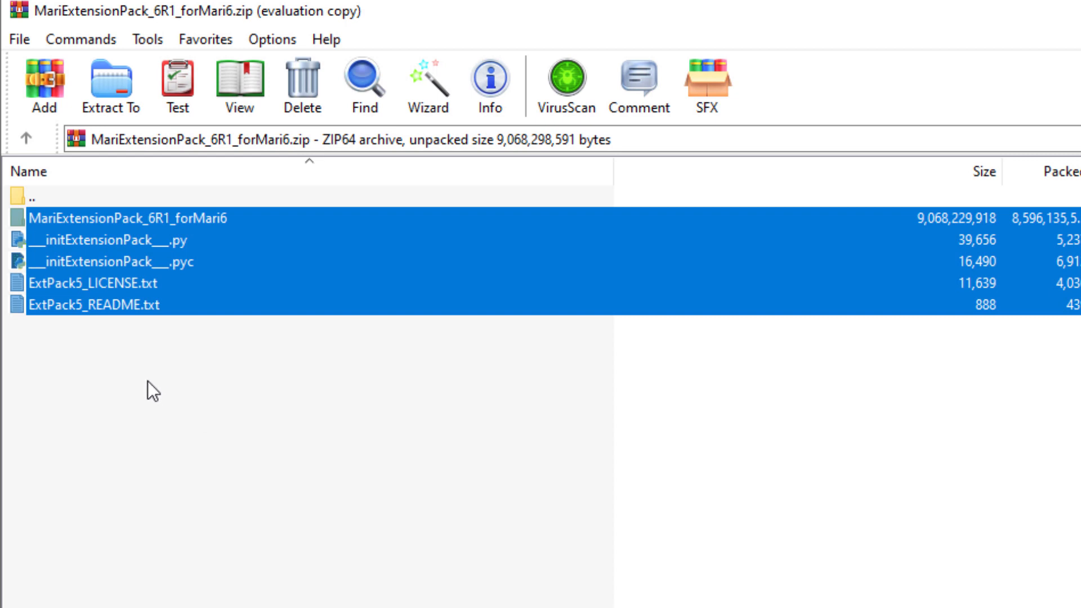
pyautogui.click(131, 241)
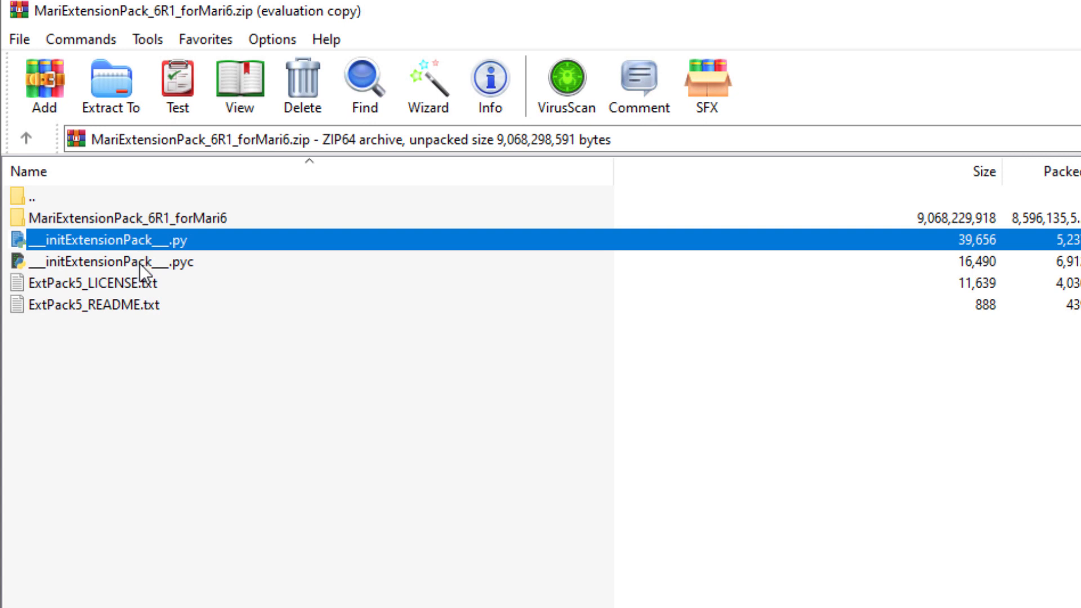
pyautogui.keyDown('ctrl'); pyautogui.click(140, 263); pyautogui.keyUp('ctrl')
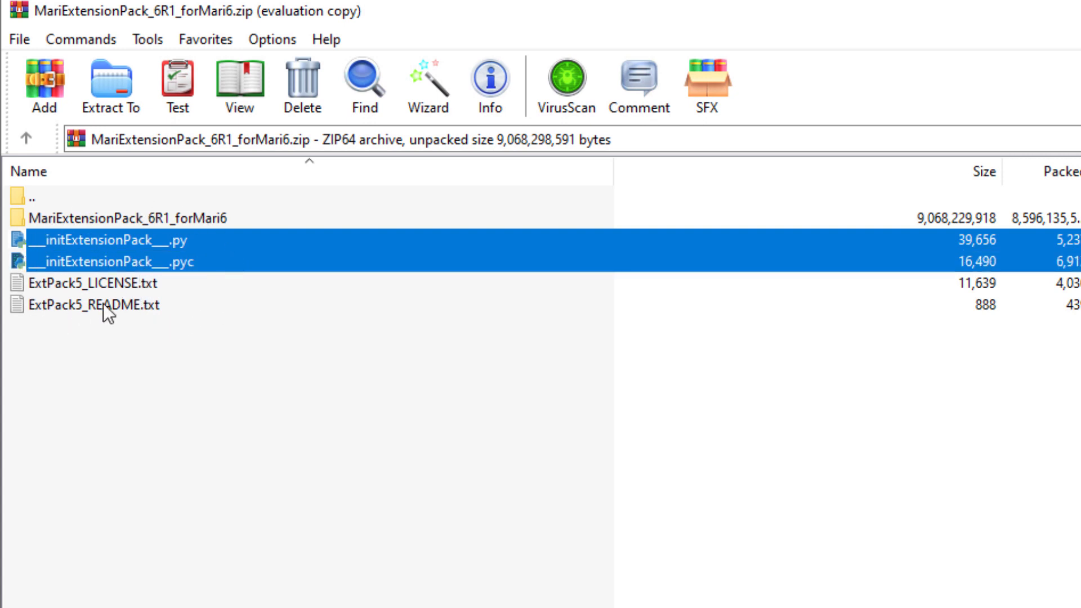
pyautogui.click(174, 381)
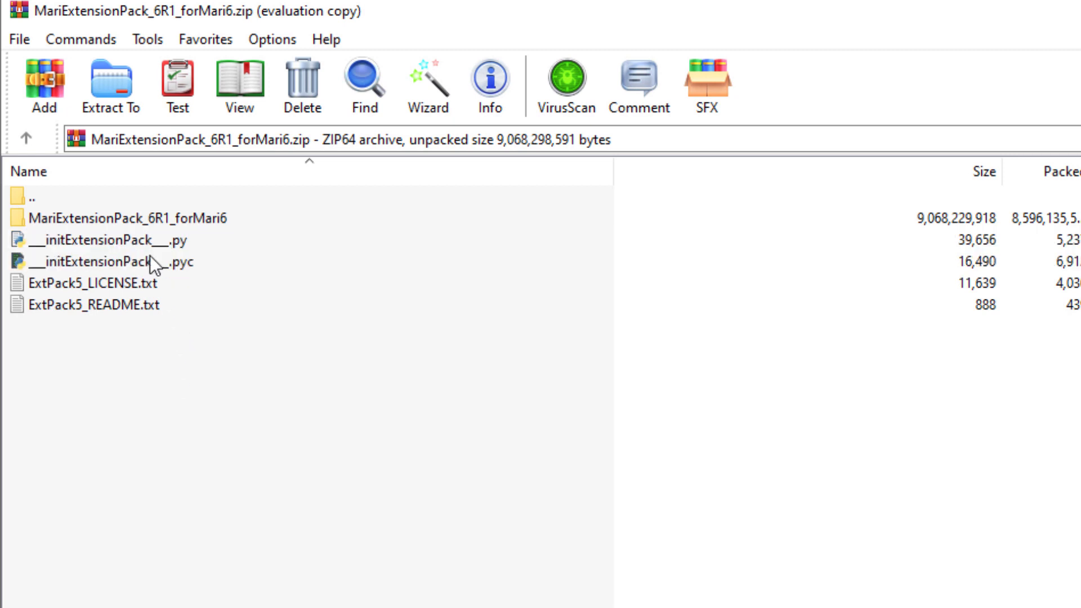
# - Extract the whole archive to C:\Users\info\Documents\Mari\Scripts, replacing all files that already exist there
pyautogui.click(113, 107)
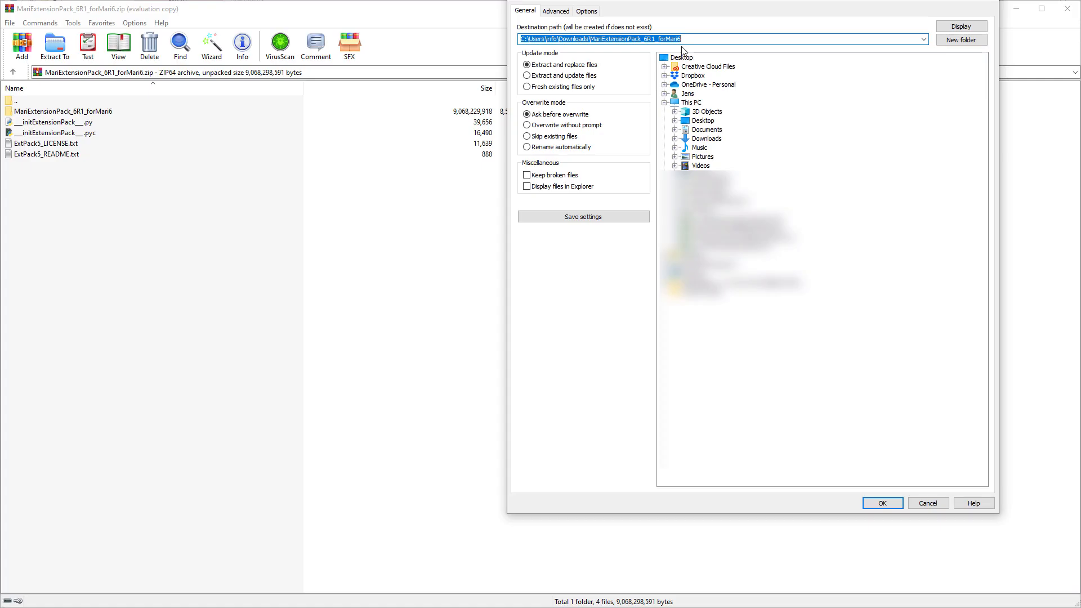
pyautogui.hotkey('ctrl', 'v')
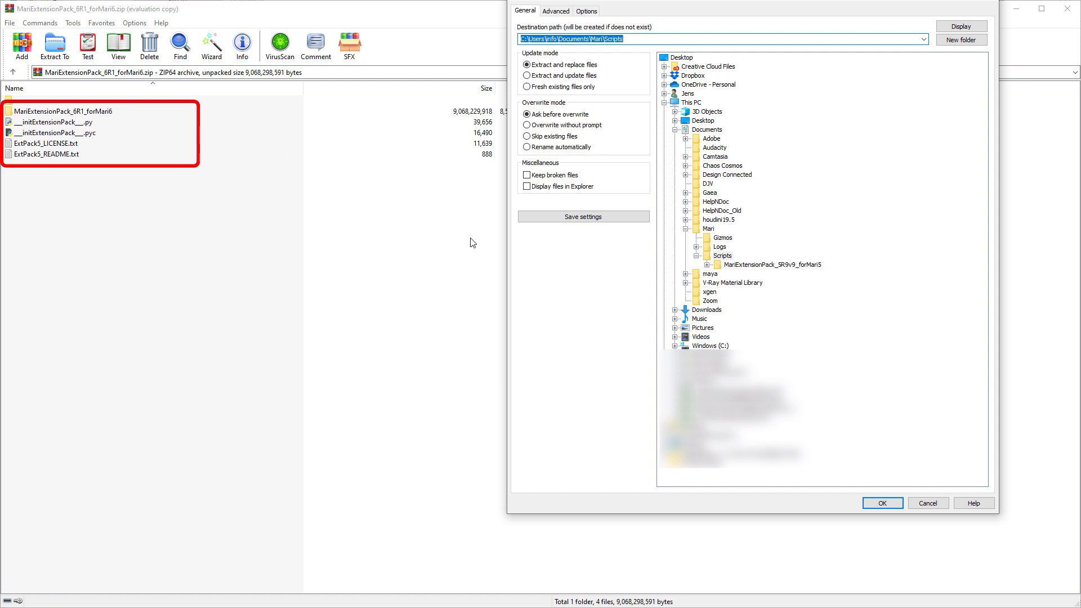
pyautogui.click(882, 504)
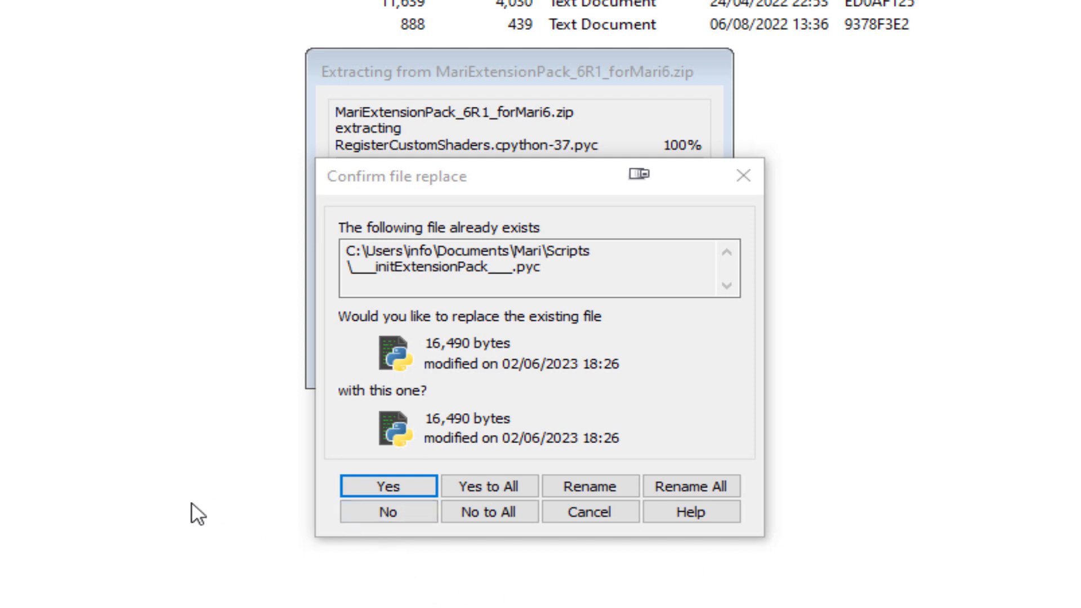
pyautogui.click(484, 483)
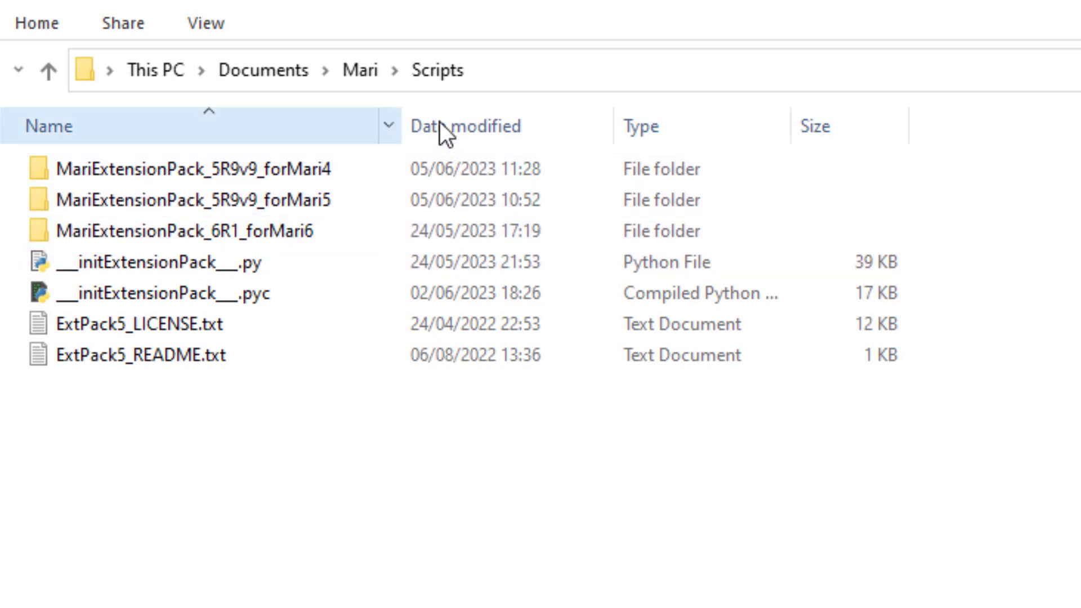
# - Examine the Mari Scripts folder in File Explorer, checking its path, the two __initExtensionPack__ files and the versioned MariExtensionPack folders
pyautogui.click(512, 77)
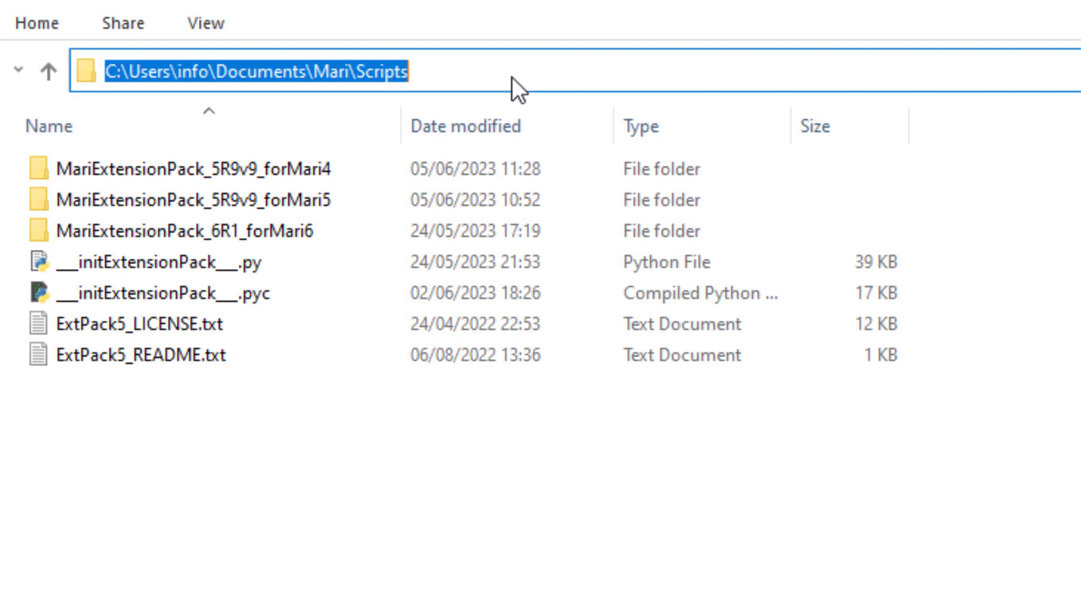
pyautogui.click(273, 473)
pyautogui.click(196, 275)
pyautogui.keyDown('shift'); pyautogui.click(196, 294); pyautogui.keyUp('shift')
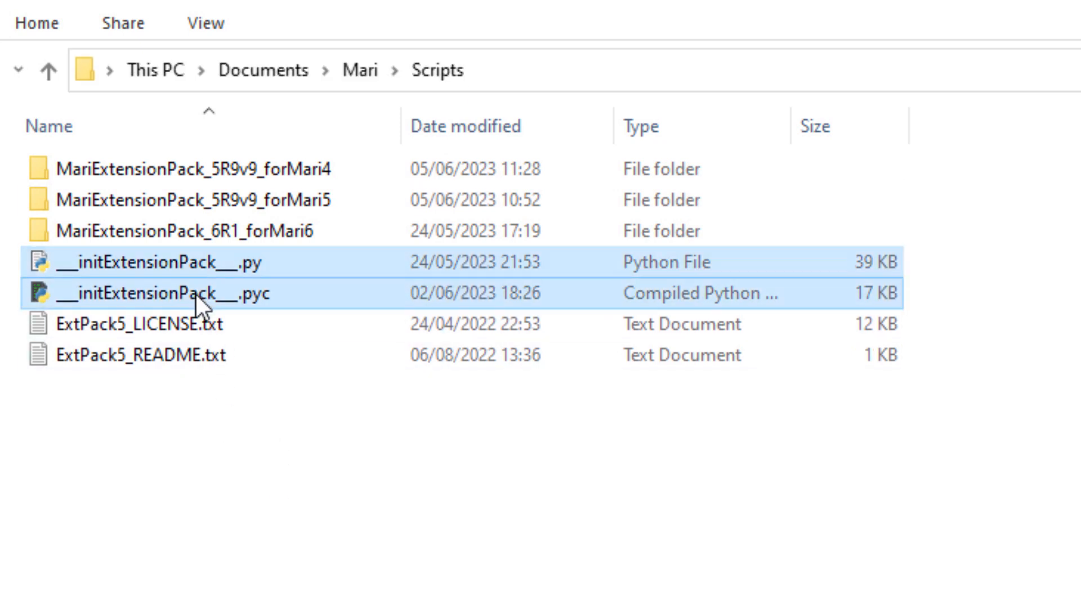
pyautogui.click(234, 224)
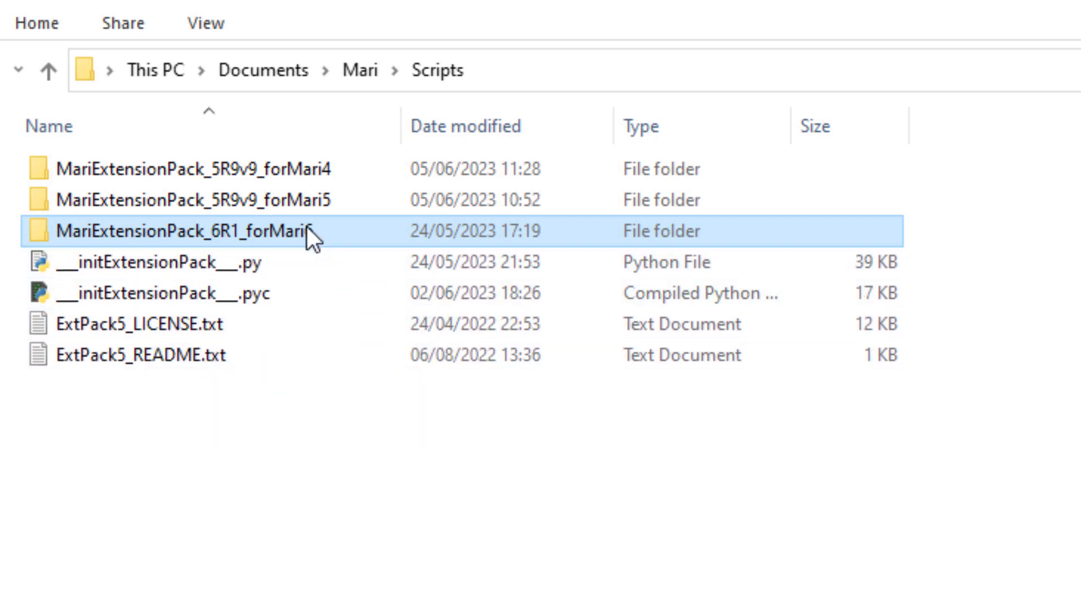
pyautogui.click(285, 197)
pyautogui.keyDown('ctrl'); pyautogui.click(285, 174); pyautogui.keyUp('ctrl')
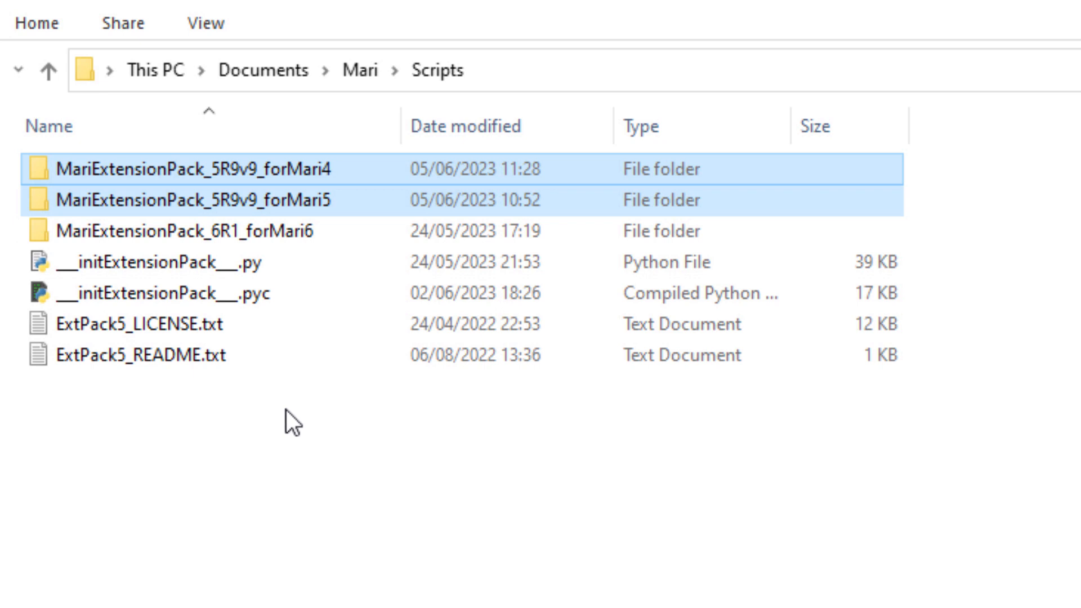
pyautogui.click(204, 265)
pyautogui.keyDown('shift'); pyautogui.click(217, 301); pyautogui.keyUp('shift')
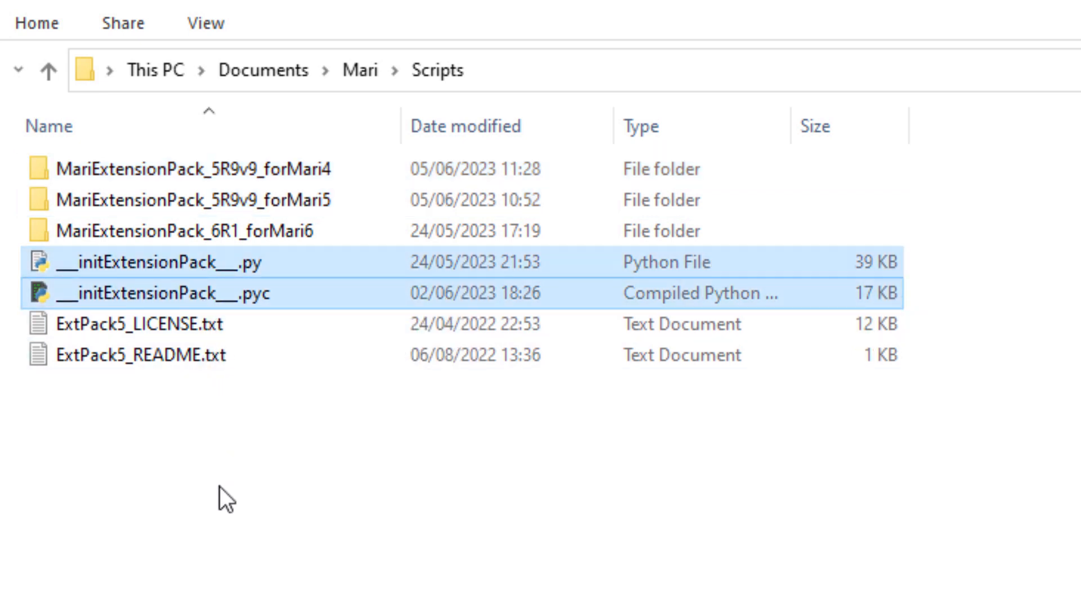
# - Open the MariExtensionPack_6R1_forMari6 folder and examine its __init__.pyc file and its Resources, Shaders and Tools subfolders
pyautogui.doubleClick(261, 231)
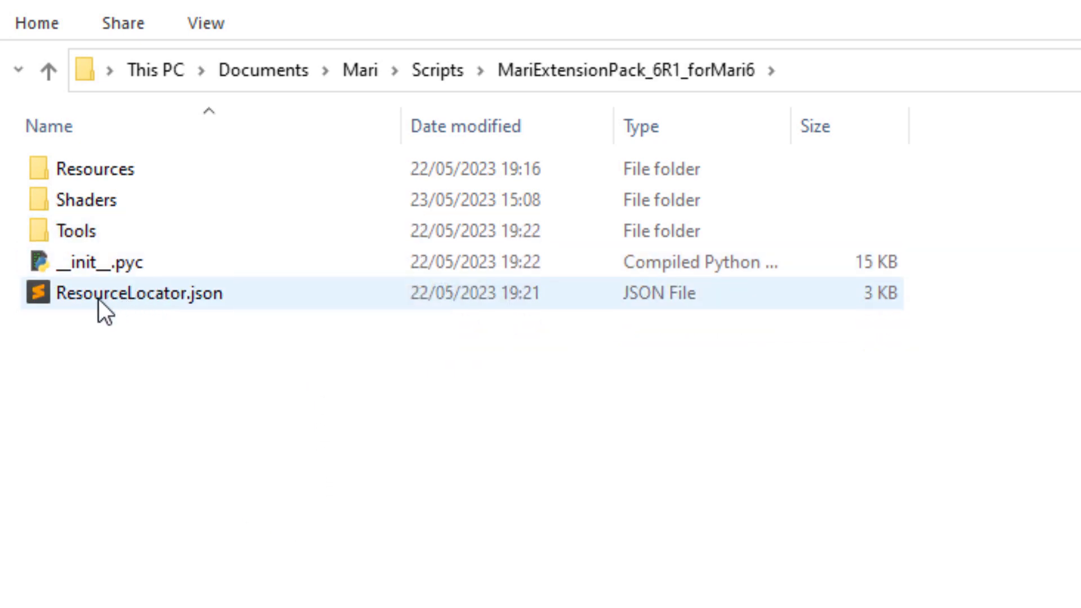
pyautogui.click(110, 266)
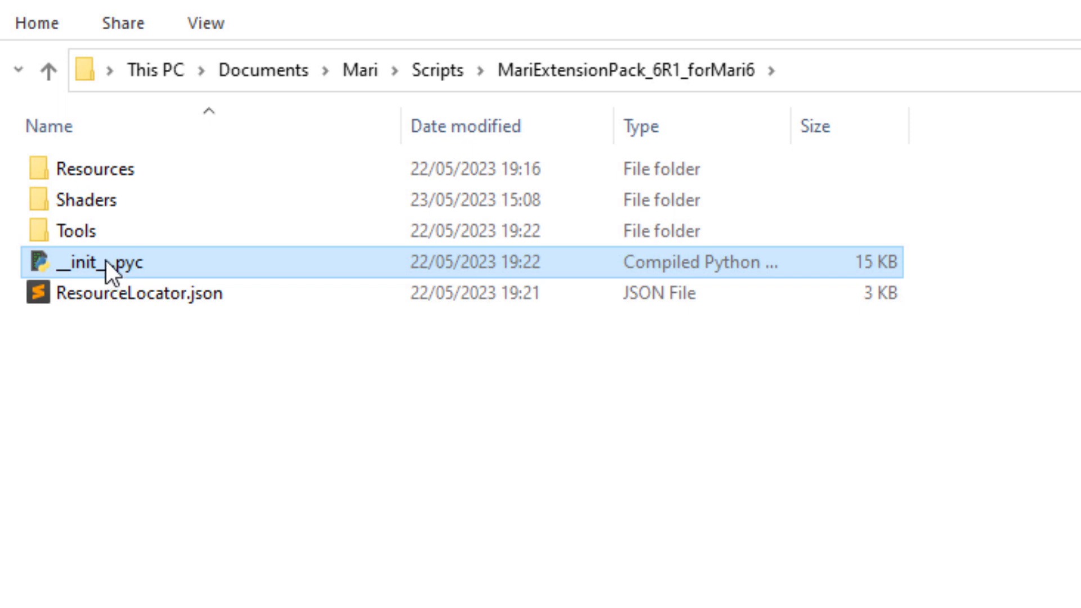
pyautogui.click(96, 169)
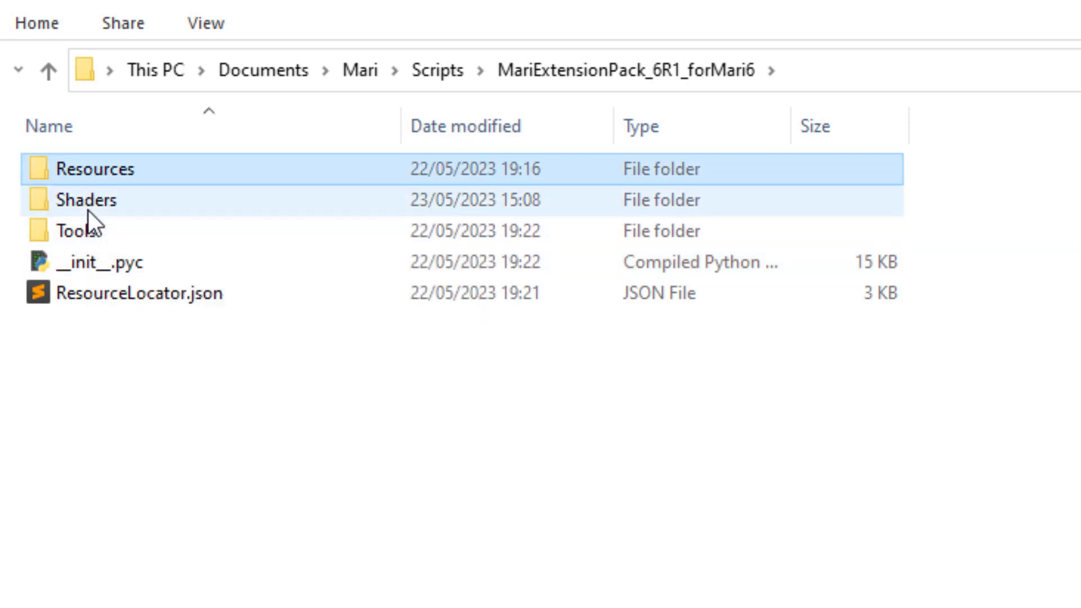
pyautogui.keyDown('ctrl'); pyautogui.click(89, 211); pyautogui.keyUp('ctrl')
pyautogui.keyDown('ctrl'); pyautogui.click(88, 234); pyautogui.keyUp('ctrl')
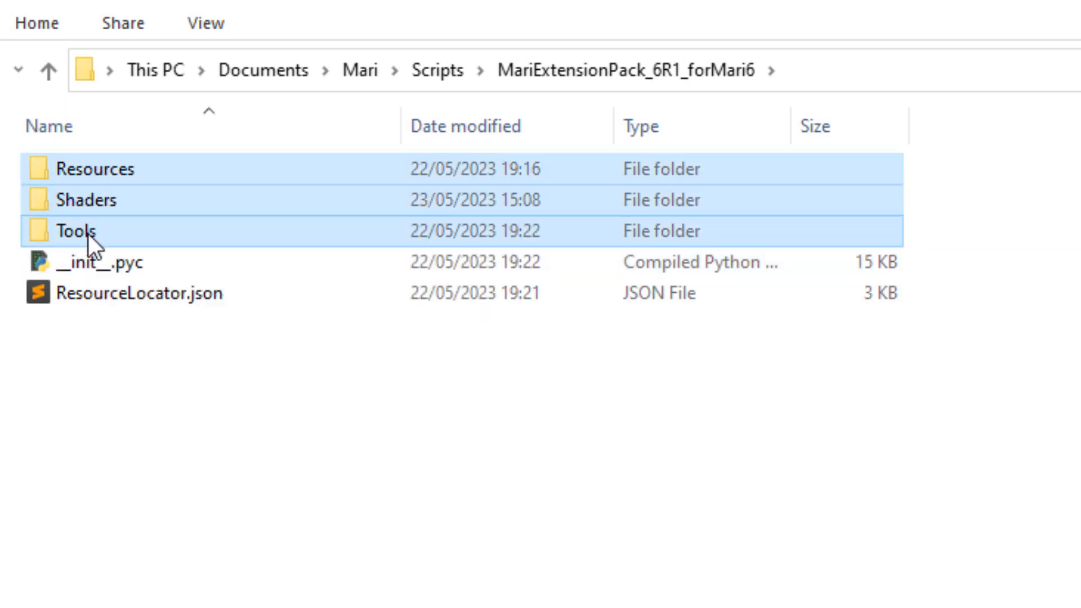
pyautogui.click(113, 386)
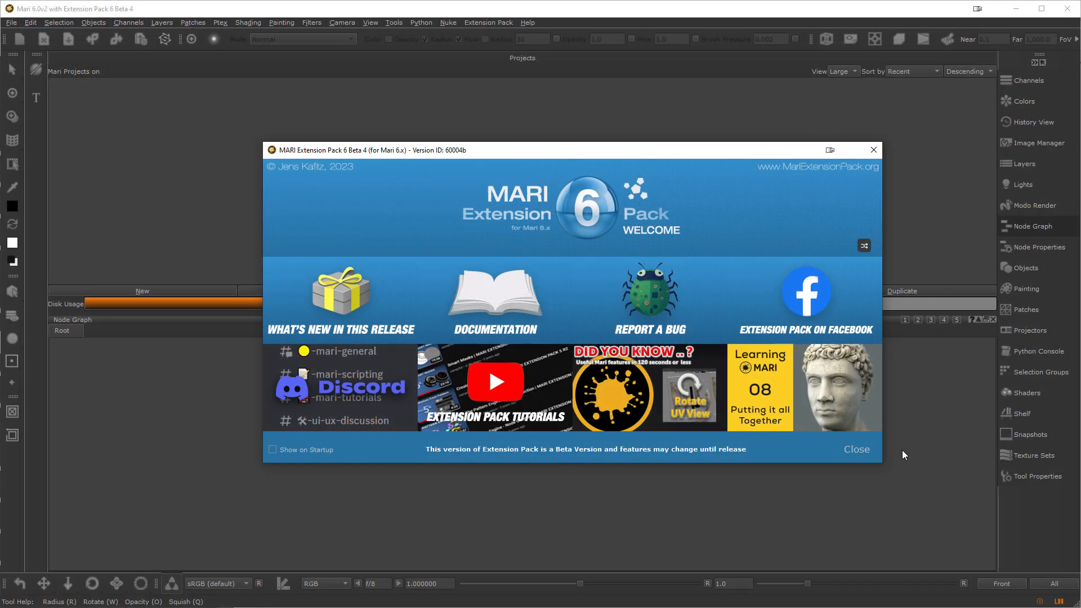
# - Switch to Mari, dismiss the Extension Pack welcome window and review the Extension Pack loading messages in the Python Console
pyautogui.click(862, 452)
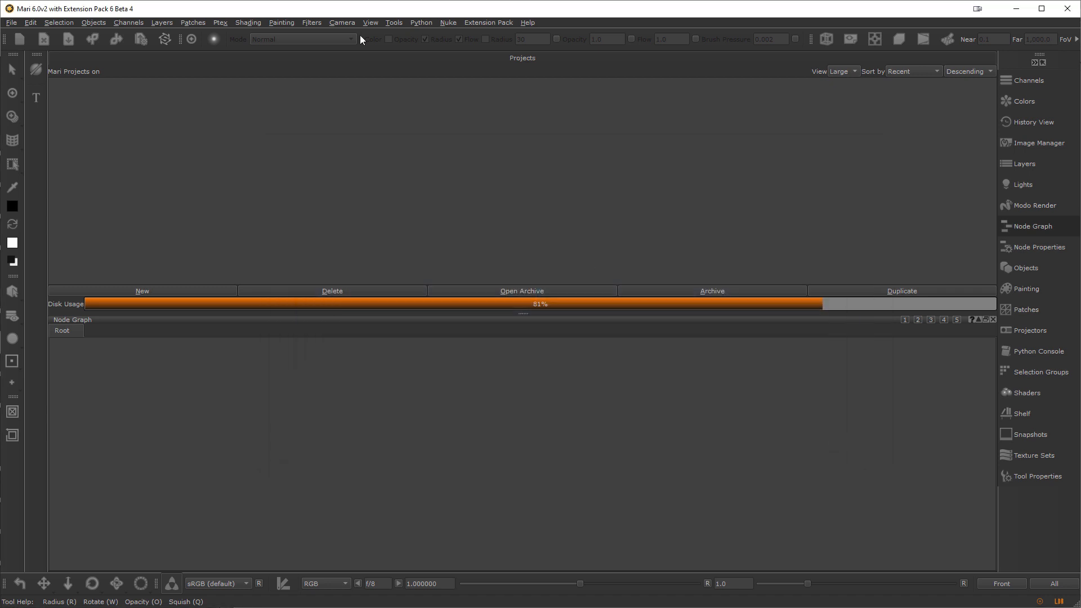
pyautogui.click(420, 23)
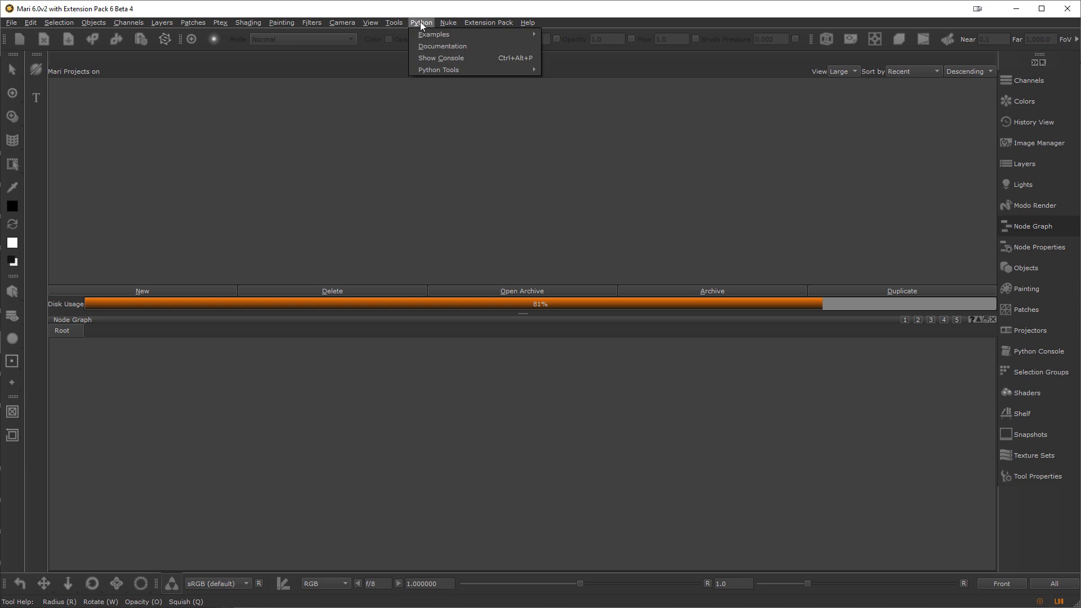
pyautogui.click(444, 58)
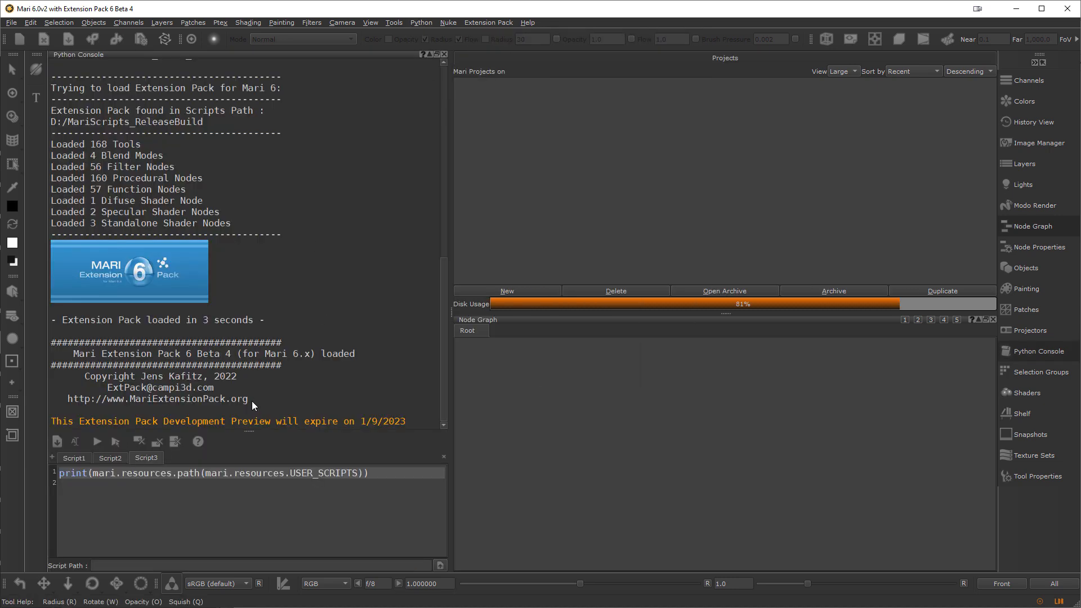
pyautogui.moveTo(251, 401); pyautogui.dragTo(24, 81)
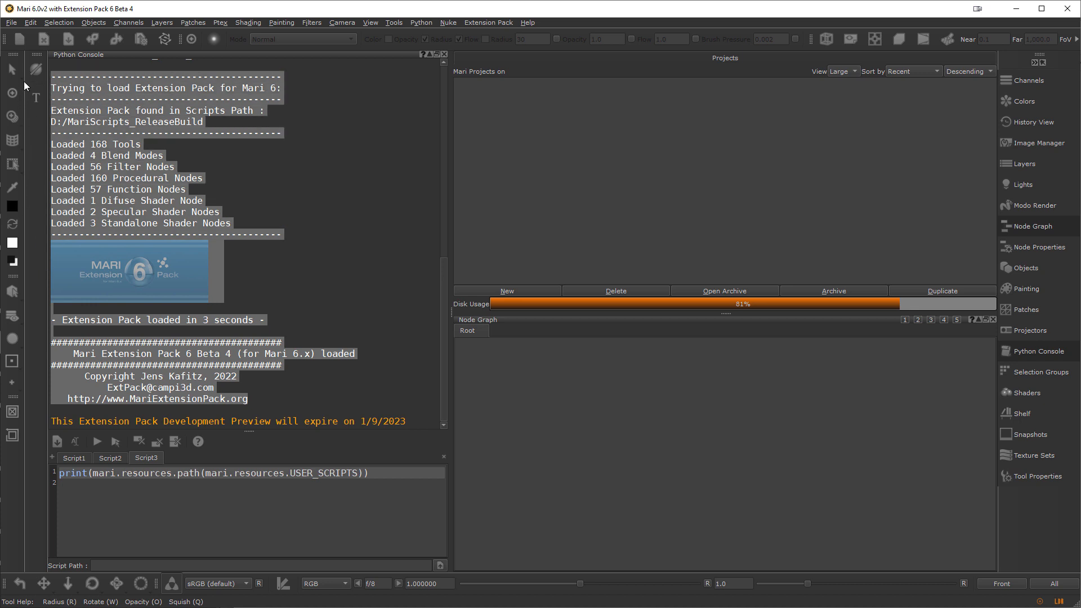
pyautogui.click(349, 259)
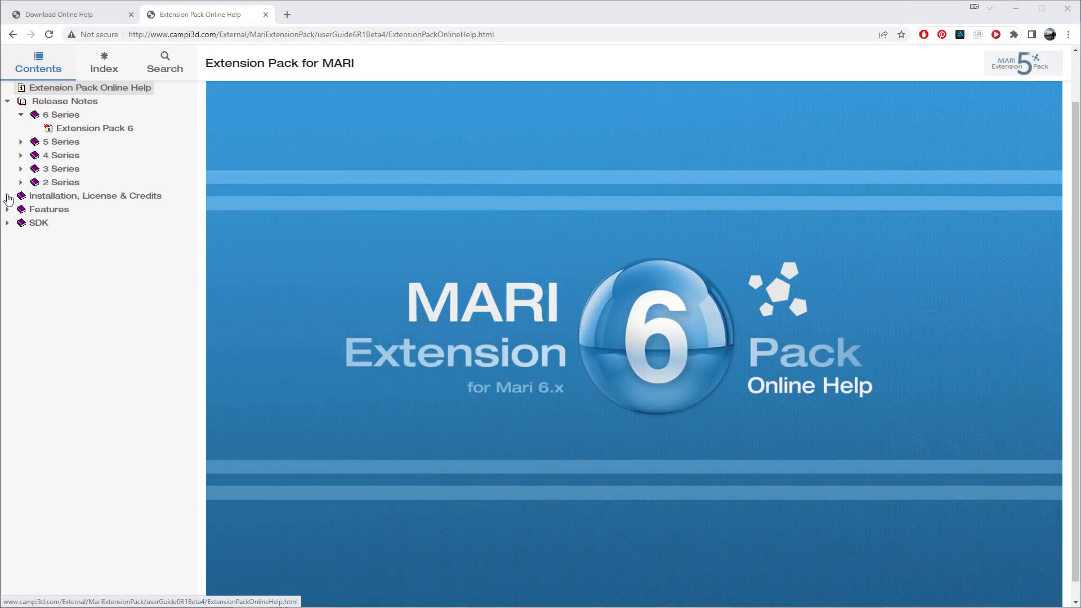
# - Browse the Installation Issues in the Extension Pack online help and read the article on the 'Missing File or Folder' error
pyautogui.click(7, 197)
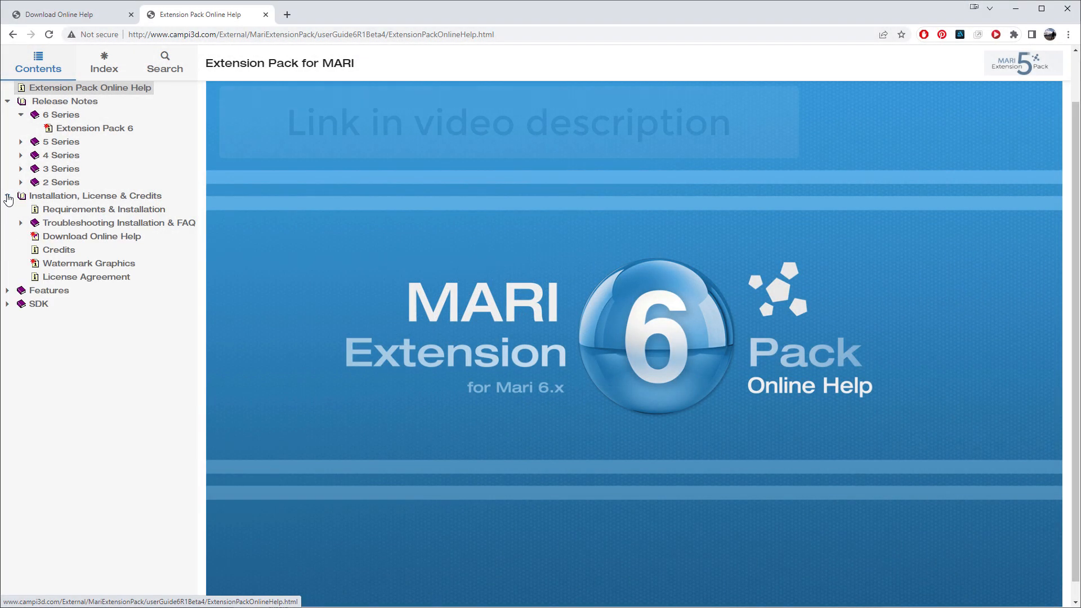
pyautogui.click(26, 223)
pyautogui.click(34, 237)
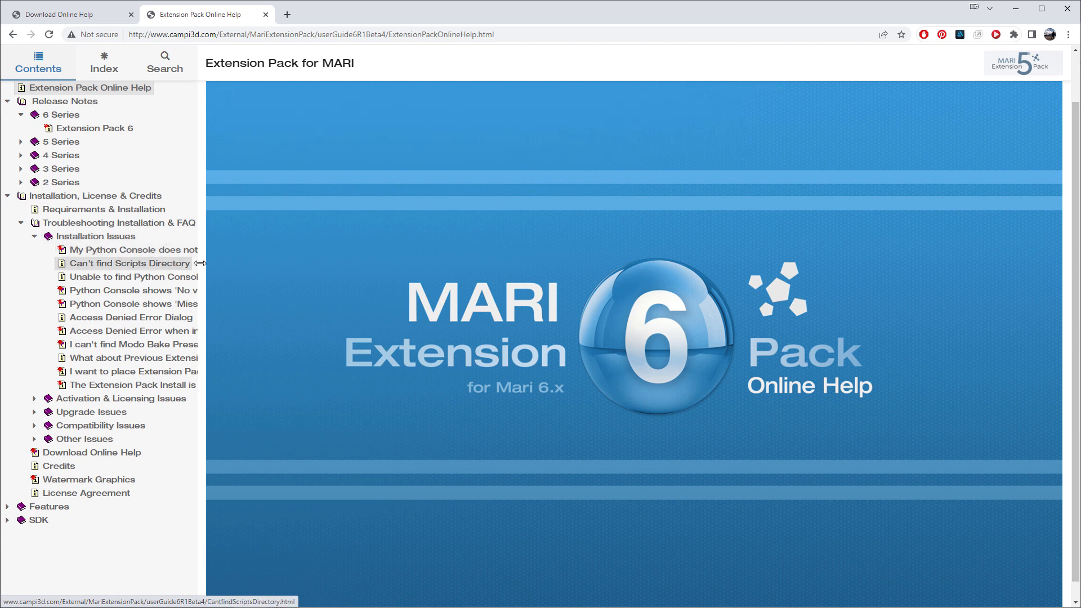
pyautogui.click(129, 239)
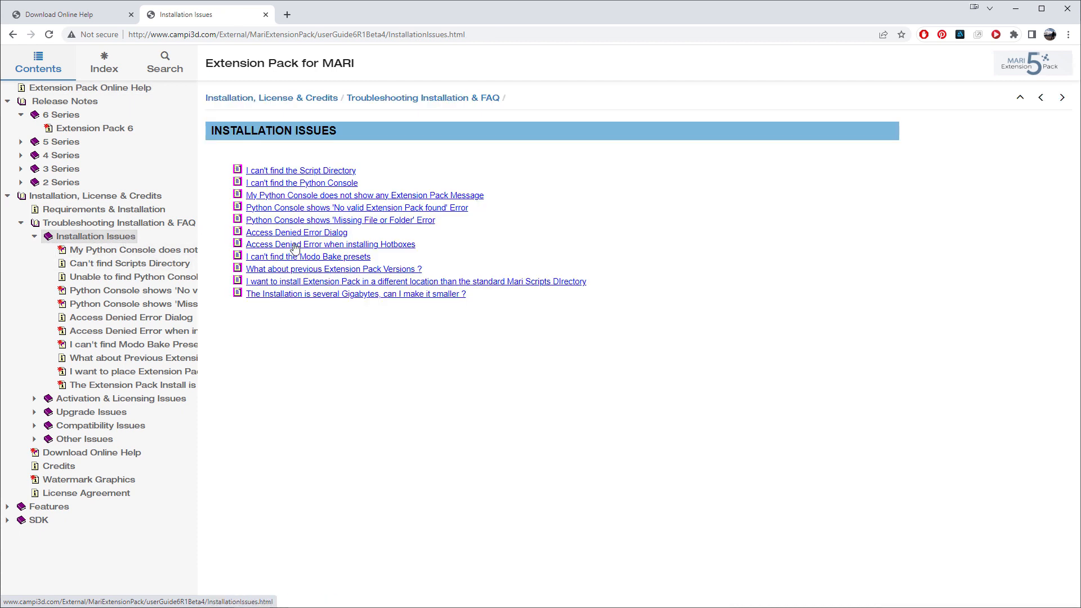
pyautogui.click(141, 269)
pyautogui.click(131, 307)
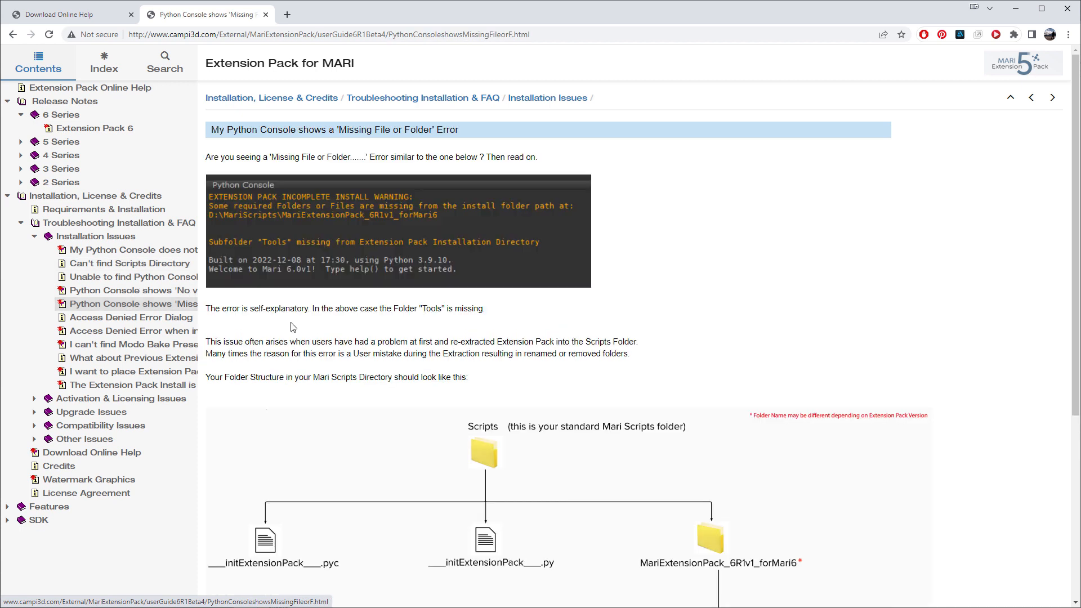
pyautogui.scroll(-3, 366, 326)
pyautogui.scroll(-2, 366, 328)
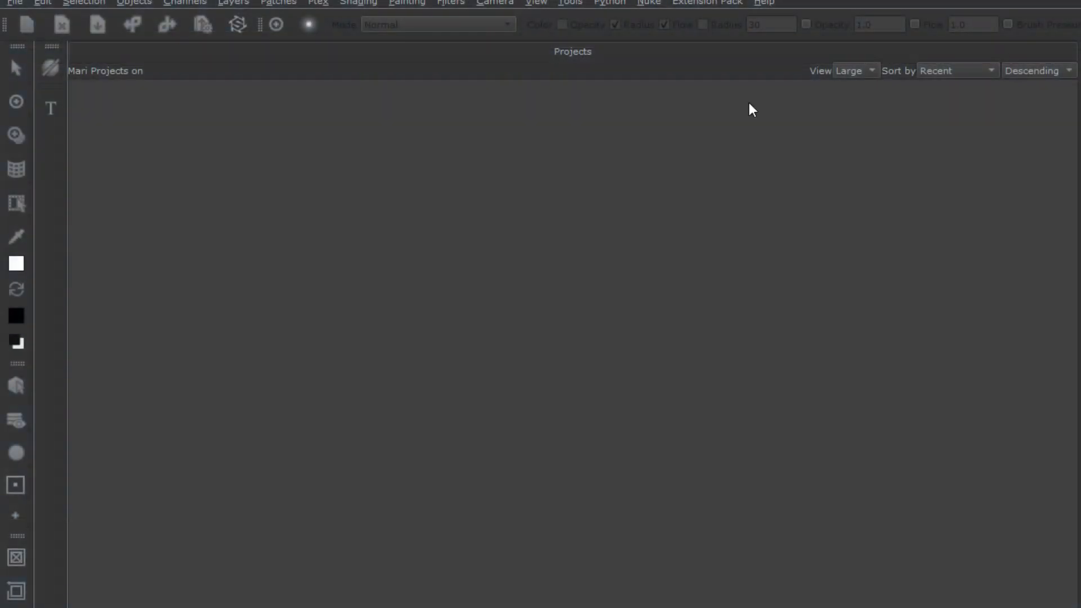
# - Open the Extension Pack Licensing activation window in Mari and place the cursor in its License Key field
pyautogui.click(764, 3)
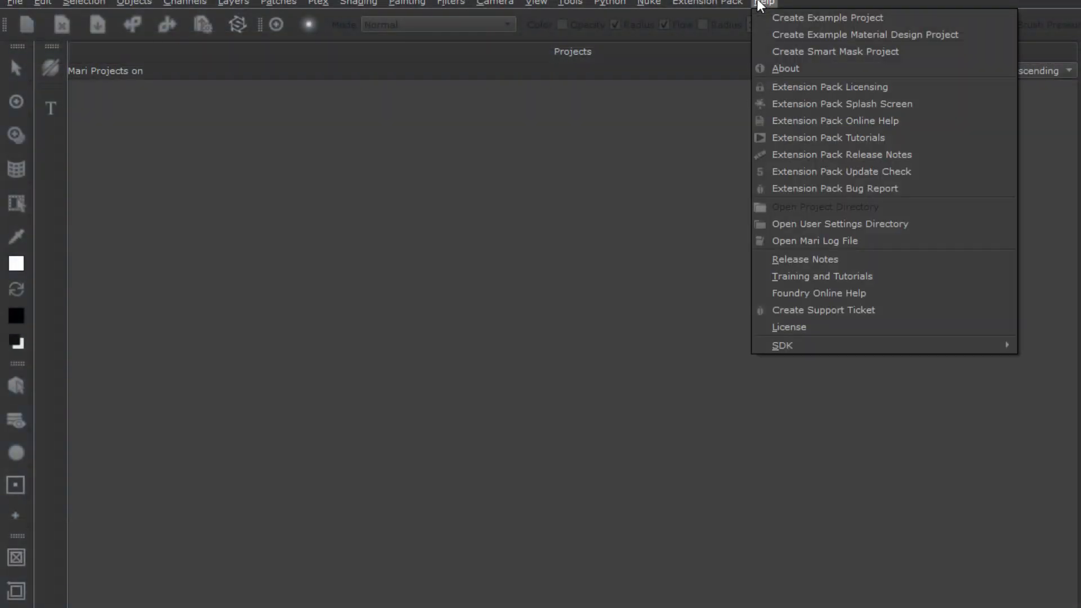
pyautogui.click(790, 92)
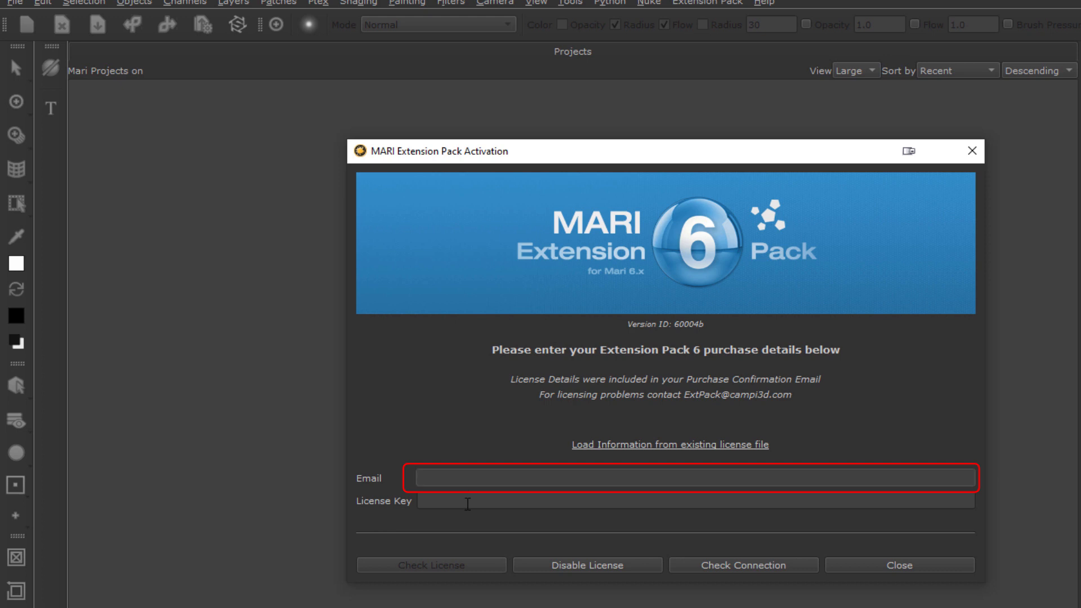
pyautogui.click(468, 504)
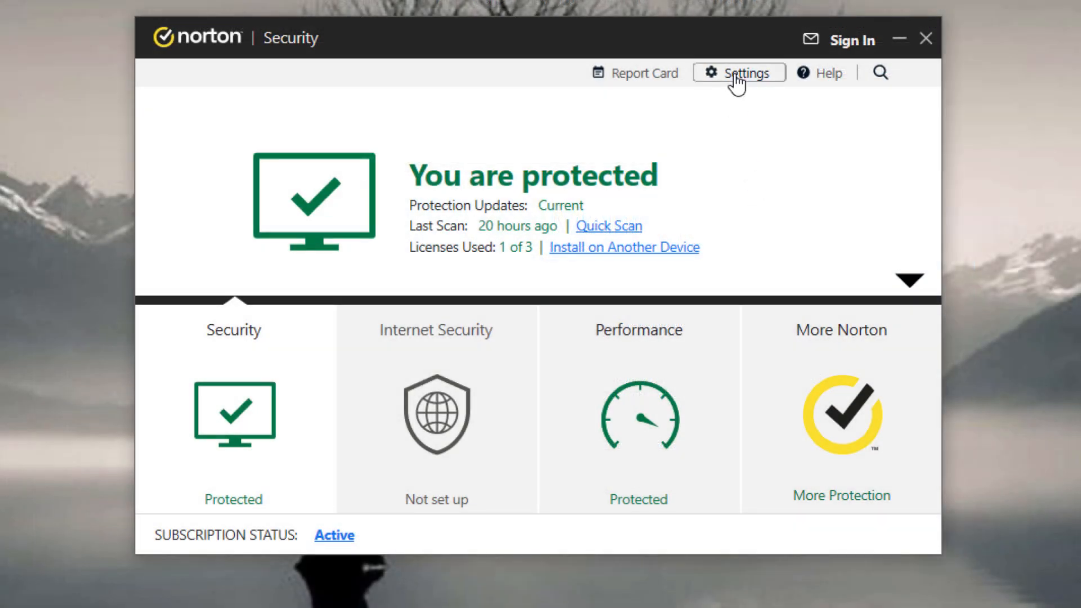
# - In Norton's firewall Program Control settings, find the Mari programs and set the internet access of Mari6.0v2 to Allow
pyautogui.click(737, 83)
pyautogui.click(284, 214)
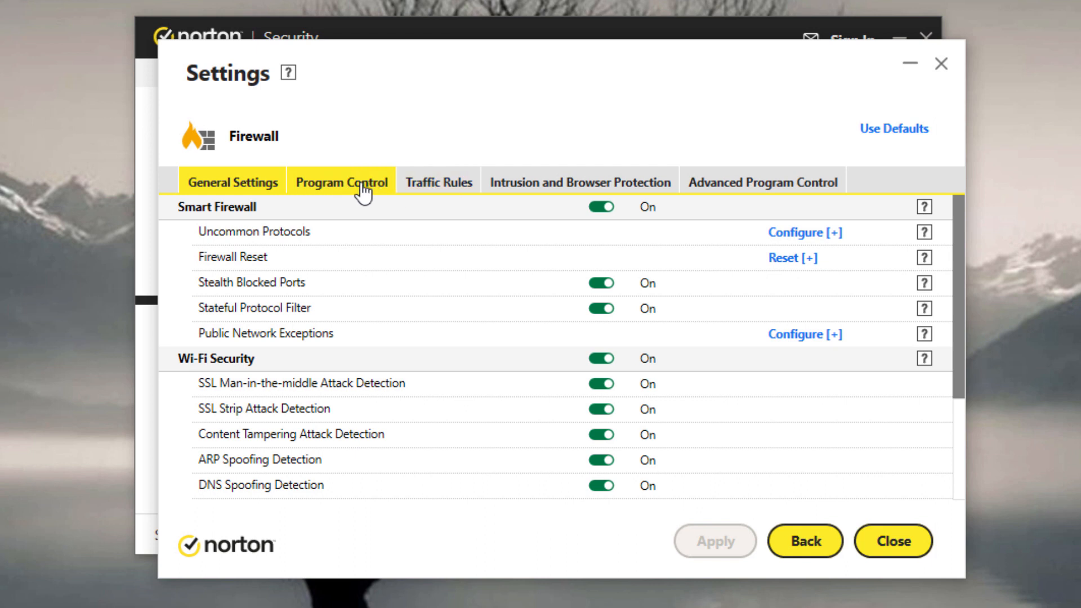
pyautogui.click(366, 189)
pyautogui.click(710, 231)
pyautogui.write('M')
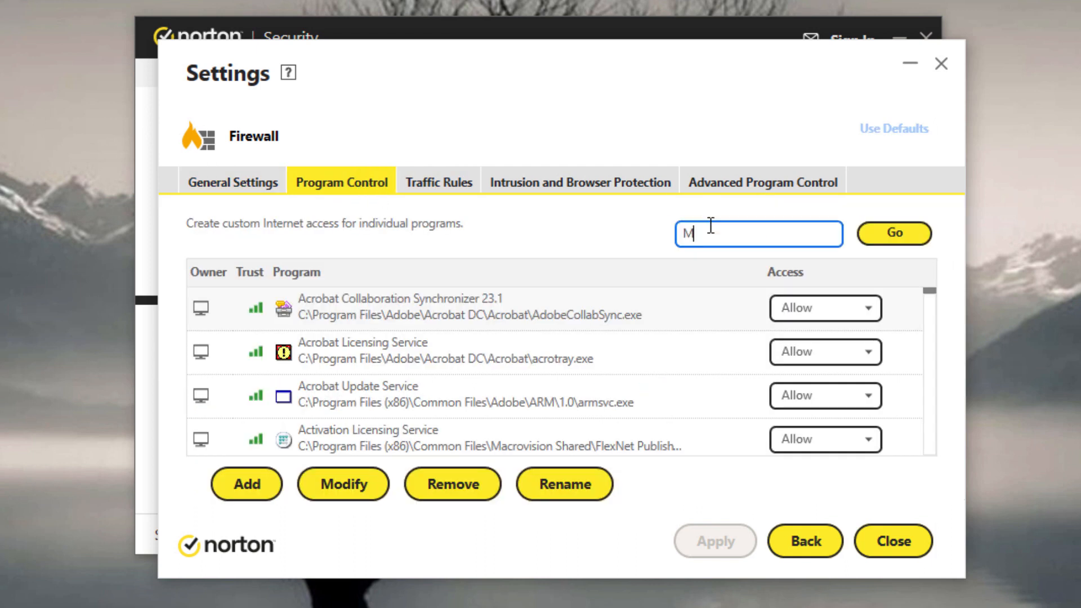
pyautogui.write('ari')
pyautogui.moveTo(931, 316); pyautogui.dragTo(924, 410)
pyautogui.click(777, 428)
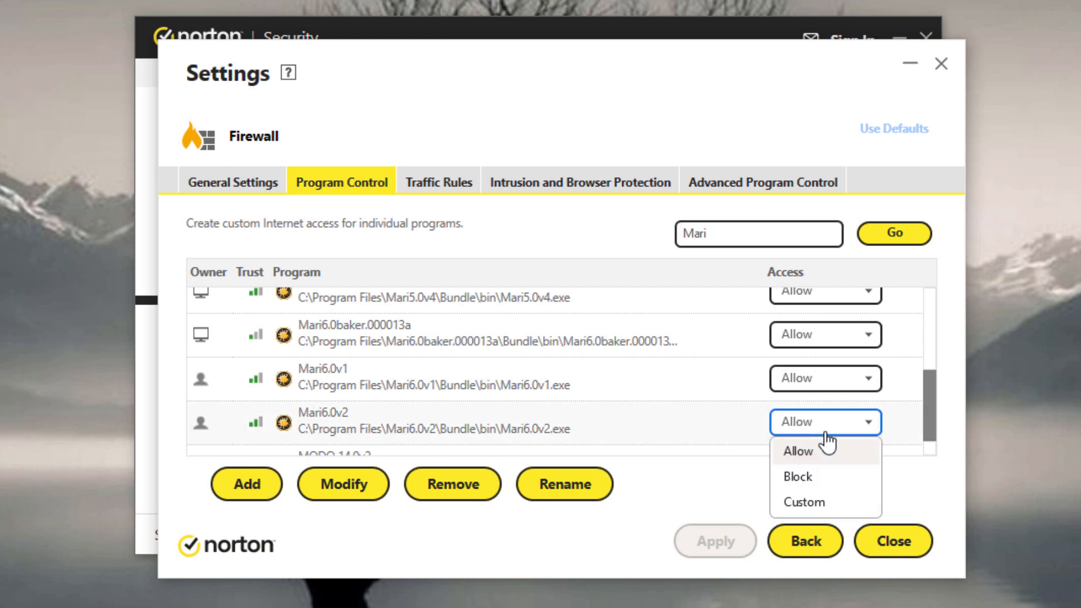
pyautogui.click(821, 454)
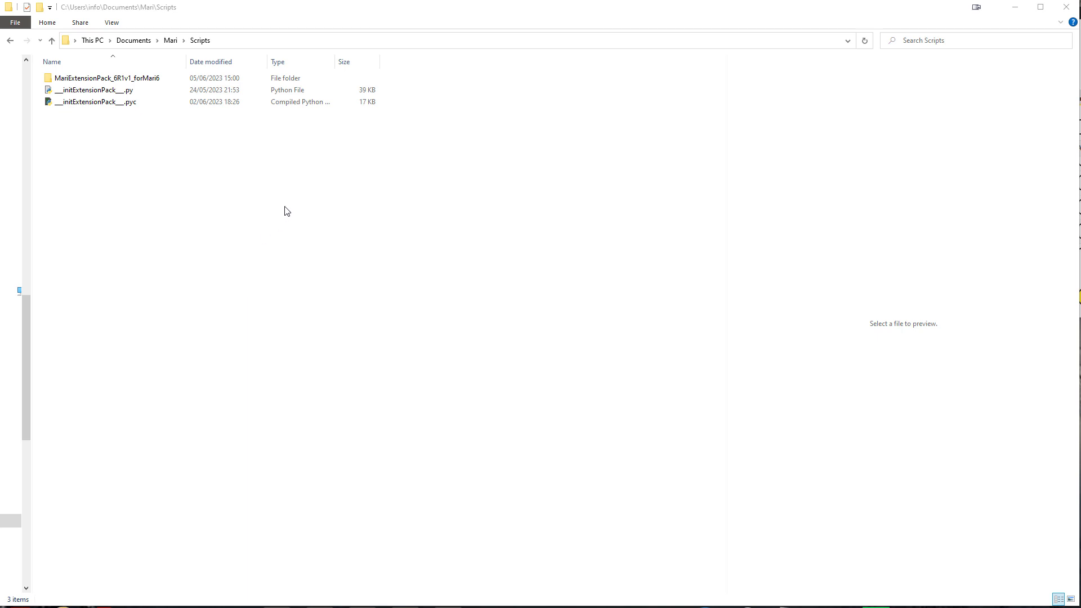
# - Check the Scripts folder's full path in File Explorer and open the MariExtensionPack_6R1v1_forMari6 folder
pyautogui.click(261, 41)
pyautogui.click(261, 42)
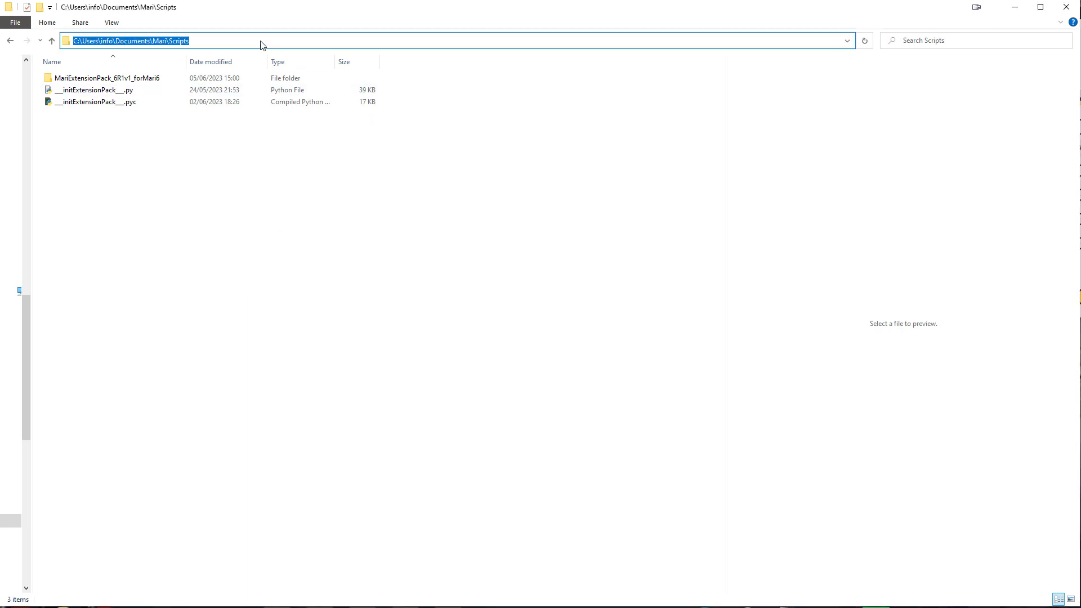
pyautogui.click(252, 143)
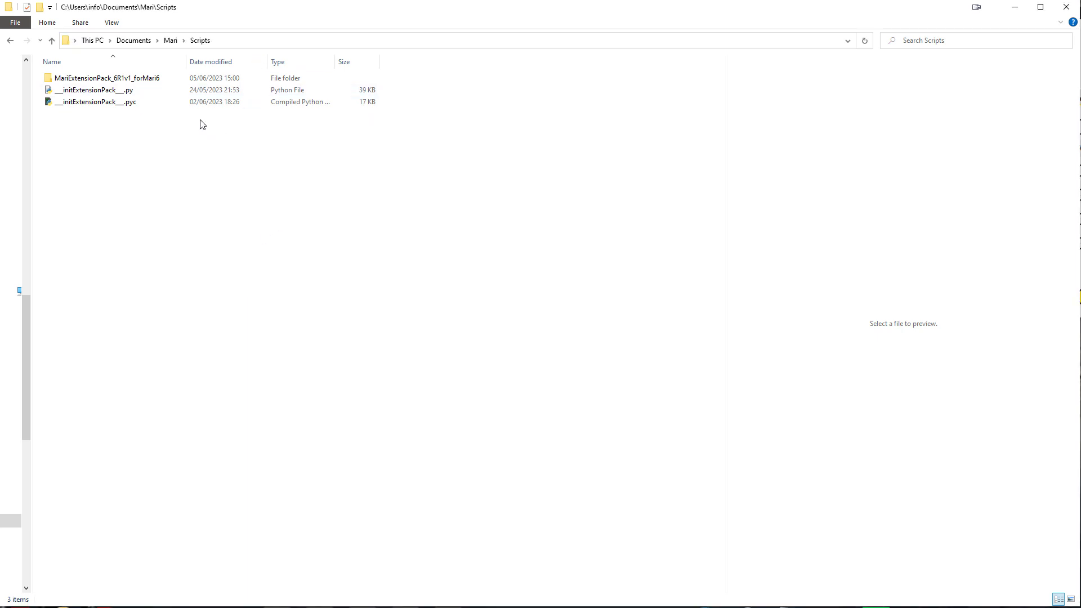
pyautogui.doubleClick(145, 79)
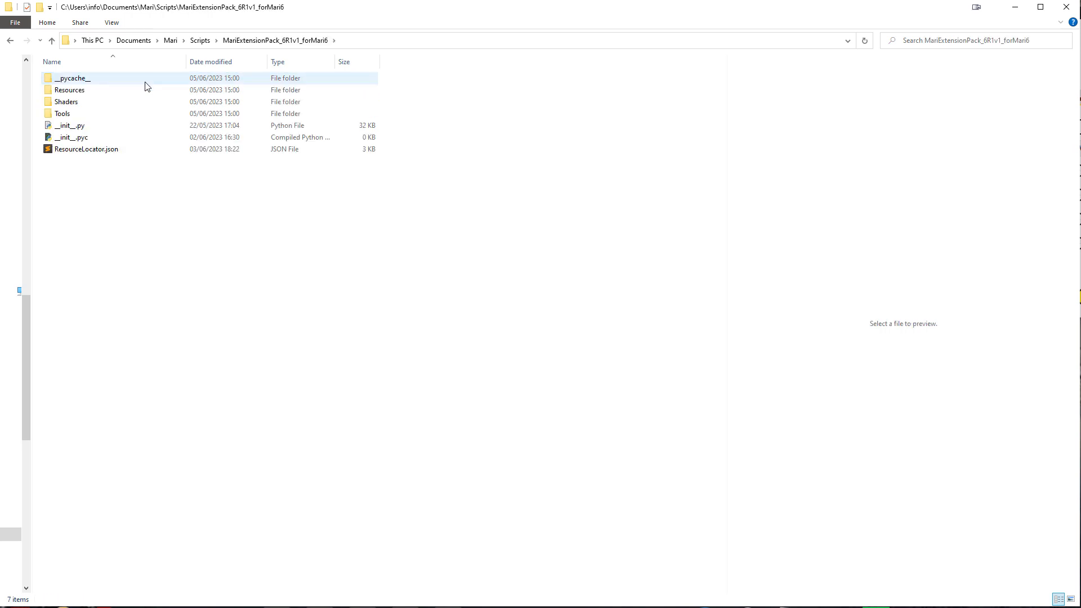
# - Test write access in the MariExtensionPack_6R1v1_forMari6 folder by creating a text document named someFile.txt and deleting it
pyautogui.rightClick(128, 190)
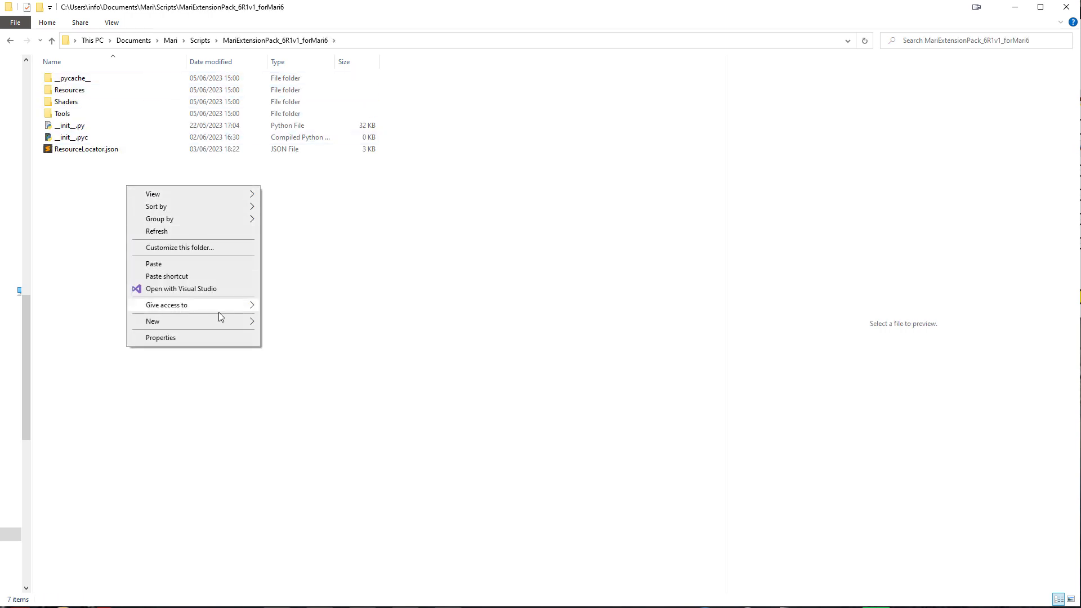
pyautogui.moveTo(232, 322)
pyautogui.click(311, 475)
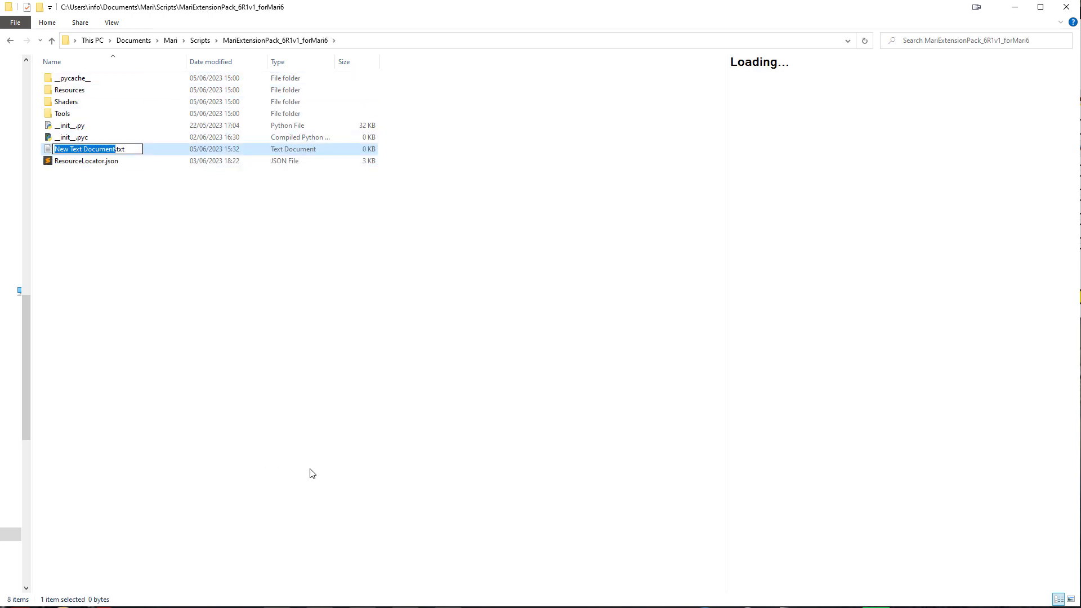
pyautogui.write('someFile')
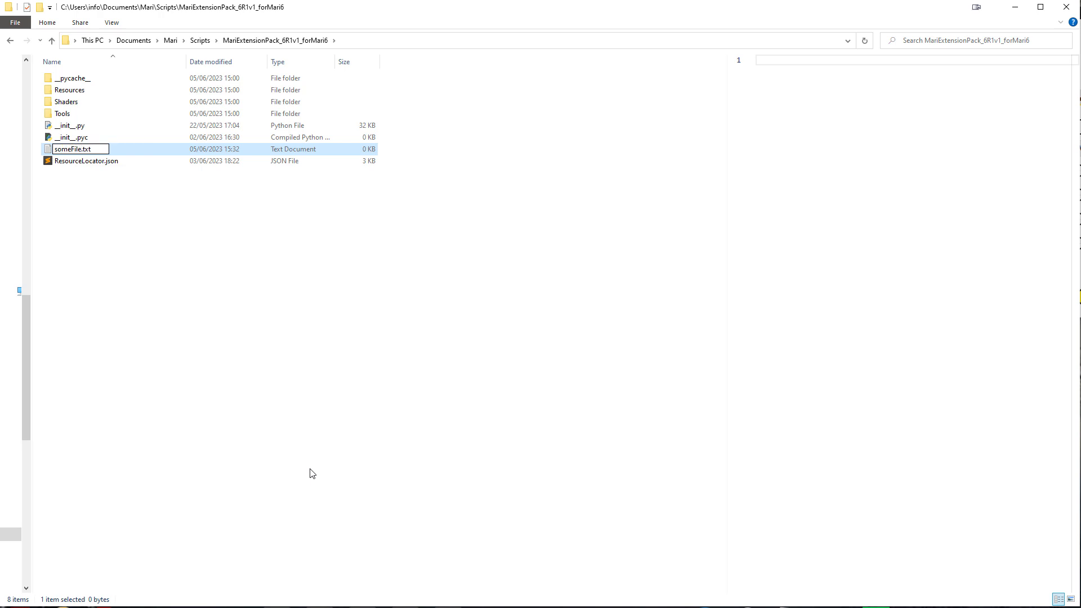
pyautogui.press('Return')
pyautogui.click(85, 161)
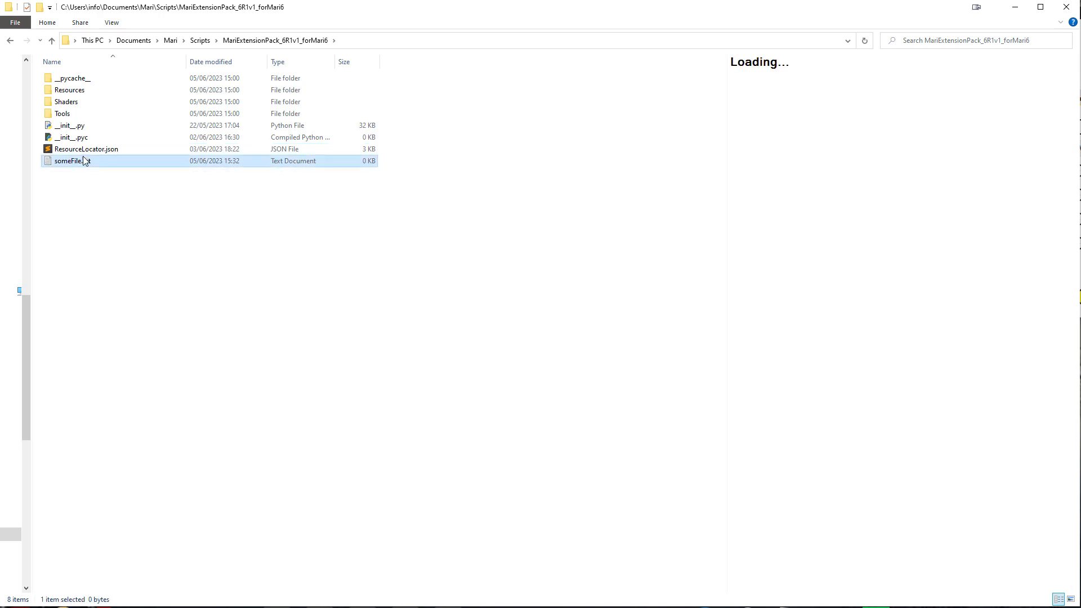
pyautogui.press('Delete')
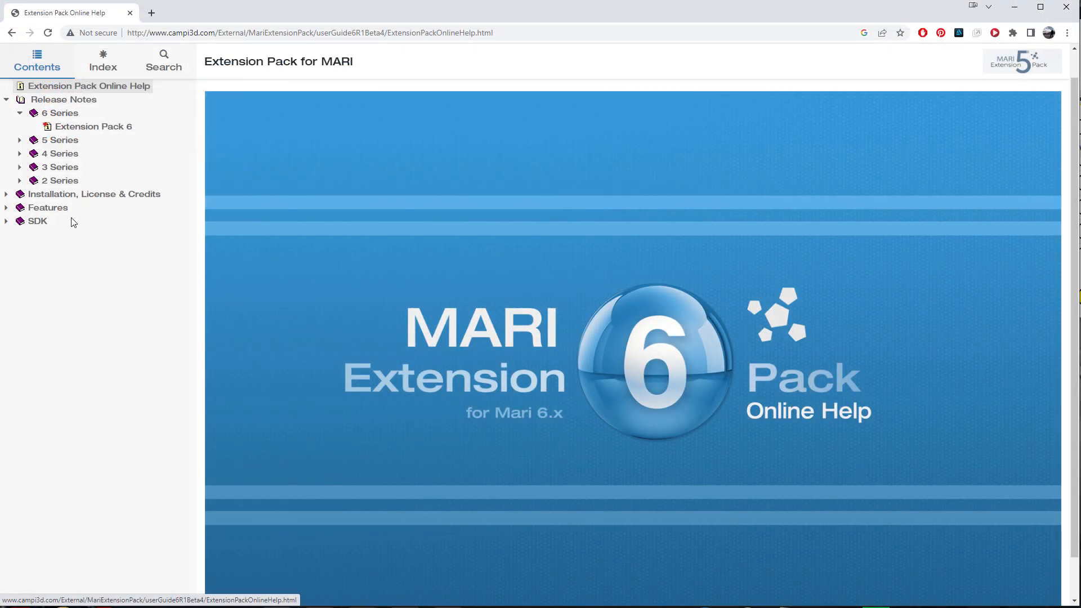
# - Read the help article on activation being unable to verify the license under Troubleshooting's Activation & Licensing Issues
pyautogui.click(6, 194)
pyautogui.click(19, 221)
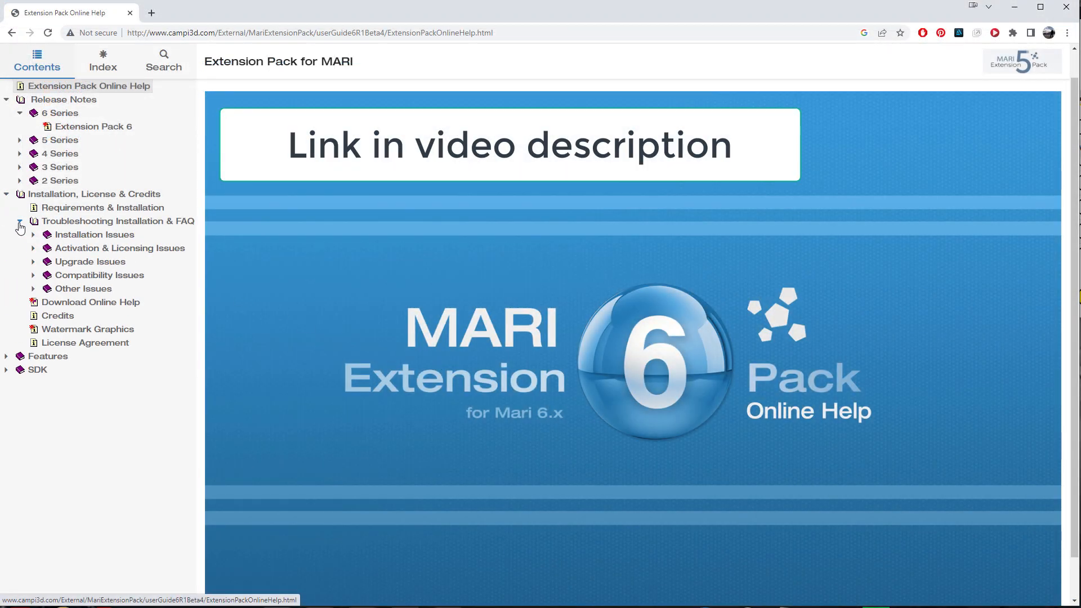
pyautogui.click(37, 249)
pyautogui.click(118, 275)
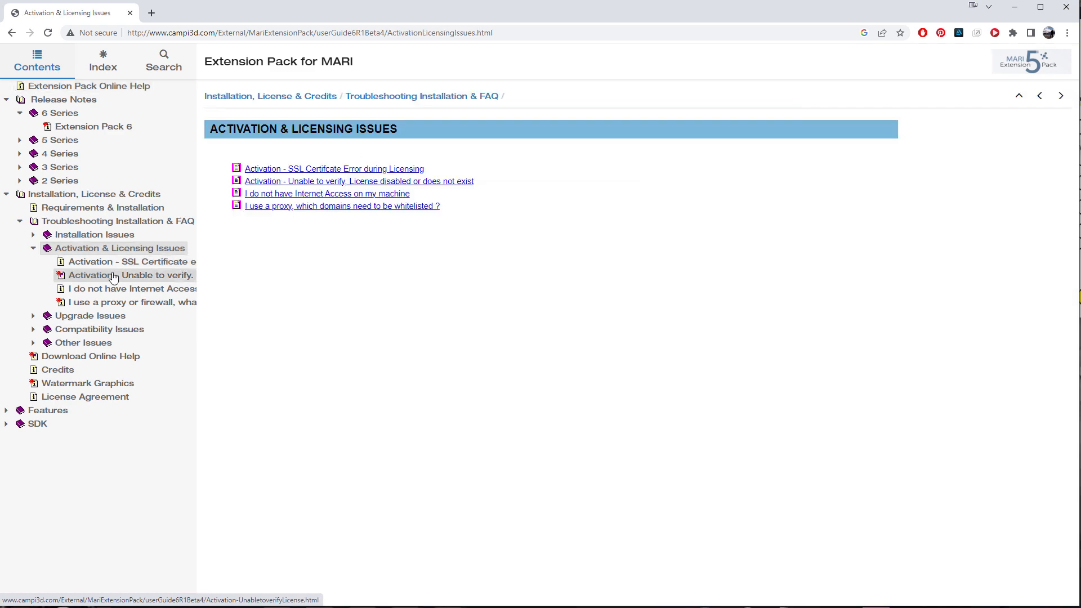
pyautogui.scroll(-15, 477, 325)
pyautogui.scroll(-5, 477, 325)
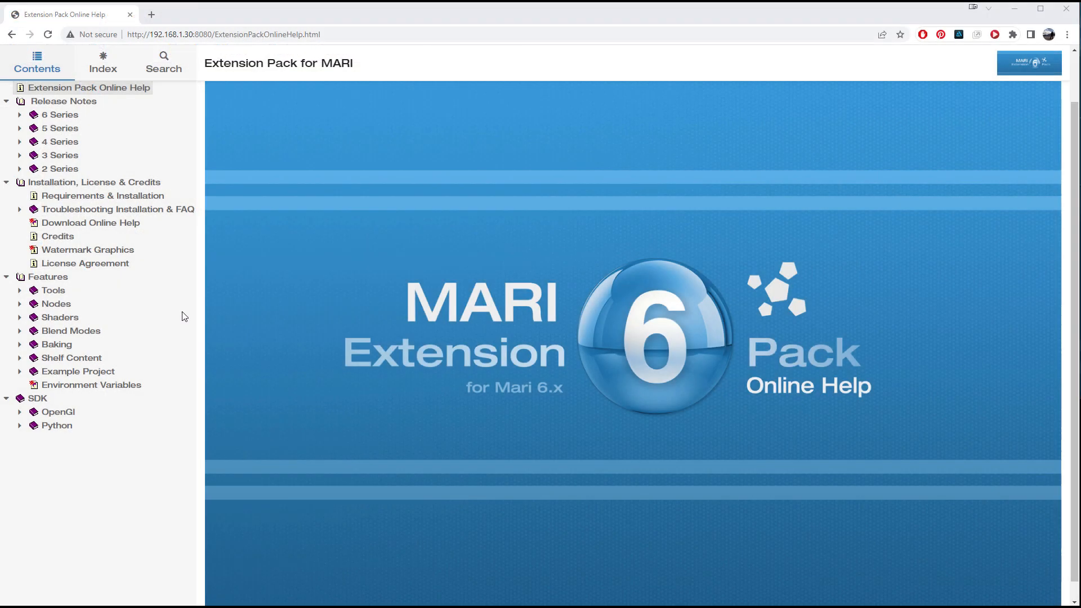
# - Open the Activation - Unable to verify article in the online help's Troubleshooting Installation & FAQ section, under Activation & Licensing Issues
pyautogui.click(20, 210)
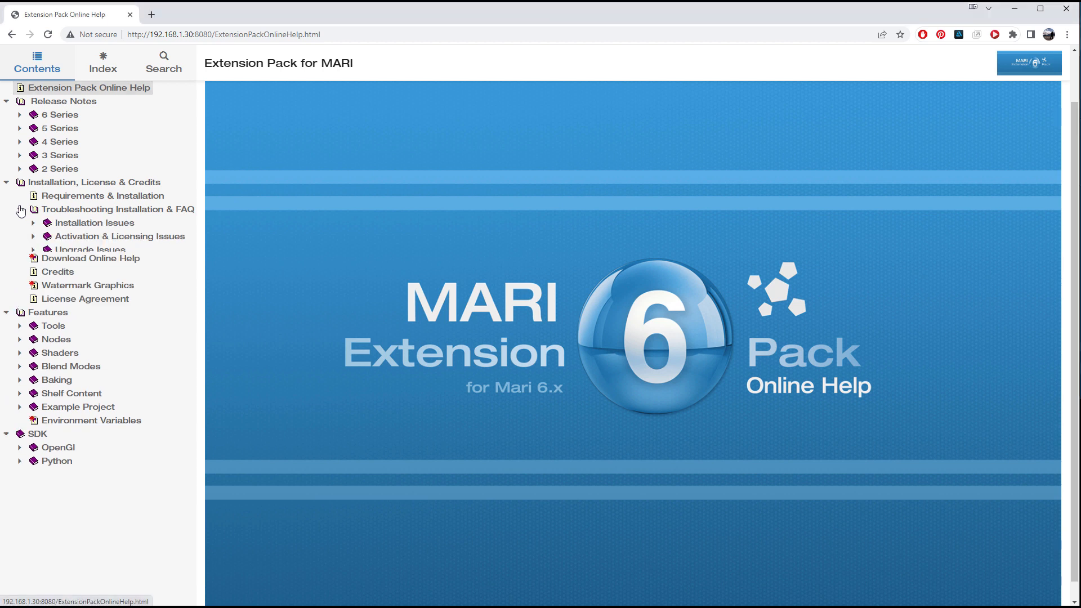
pyautogui.click(34, 237)
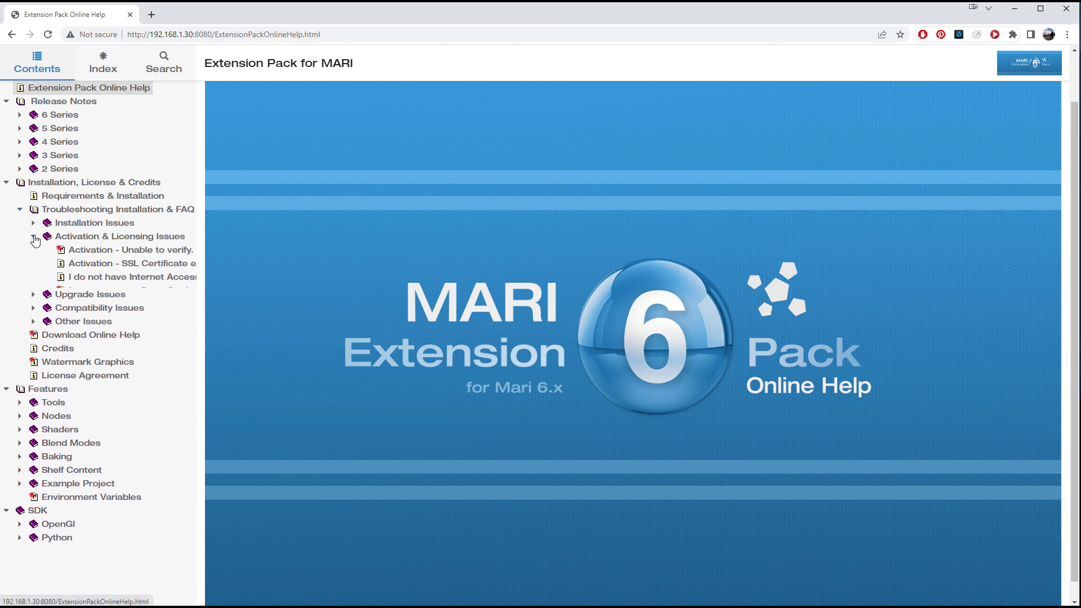
pyautogui.click(92, 250)
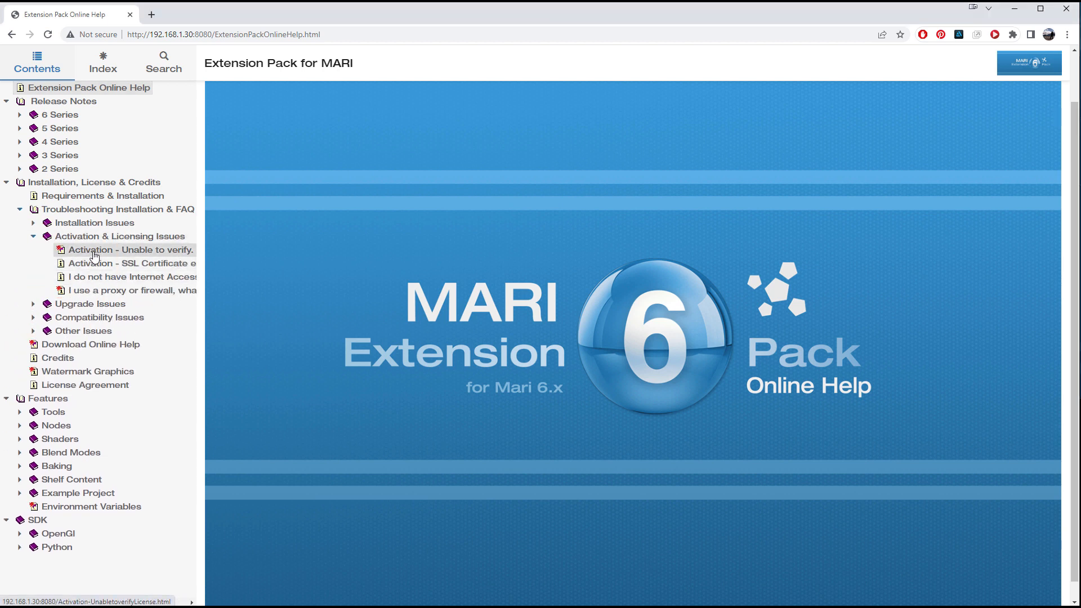
# - Copy the MariExtensionPack6 license template from the article's section on manually creating a license file
pyautogui.scroll(-3, 1079, 235)
pyautogui.scroll(-20, 1078, 235)
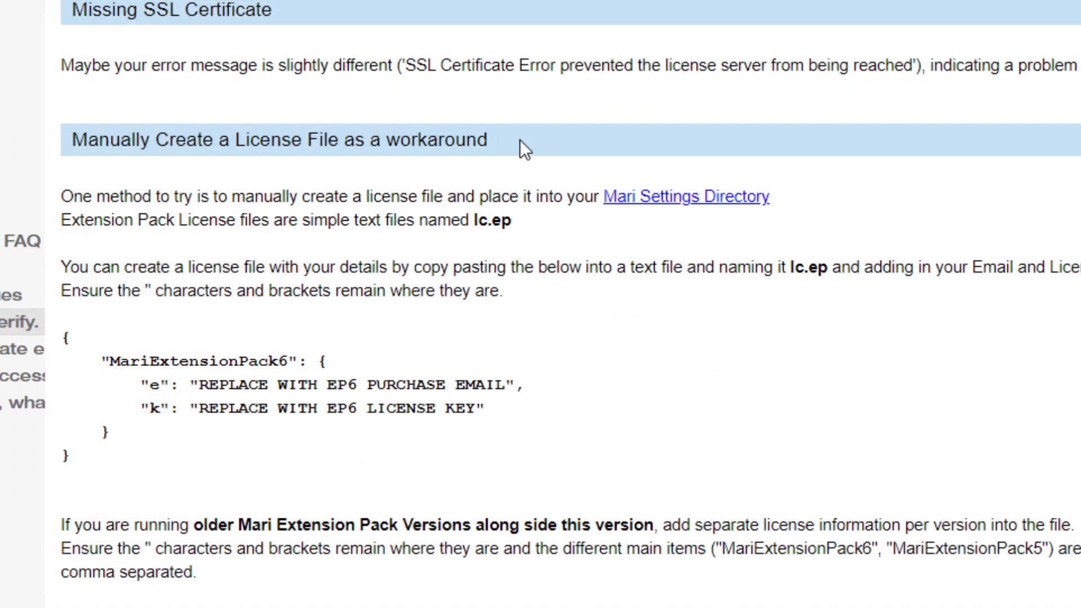
pyautogui.moveTo(524, 149); pyautogui.dragTo(58, 141)
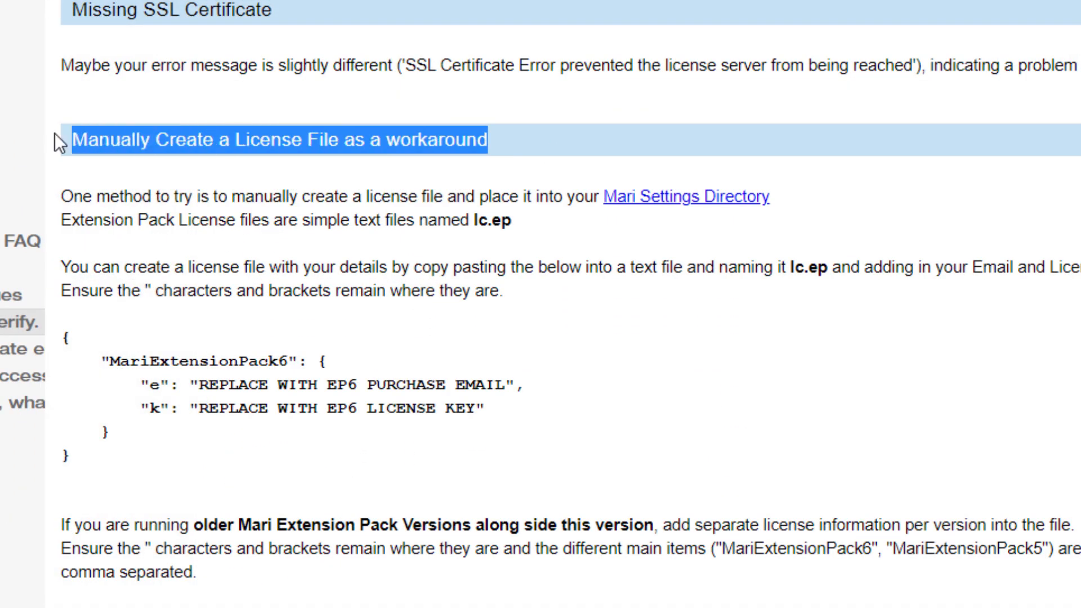
pyautogui.click(705, 372)
pyautogui.tripleClick(349, 383)
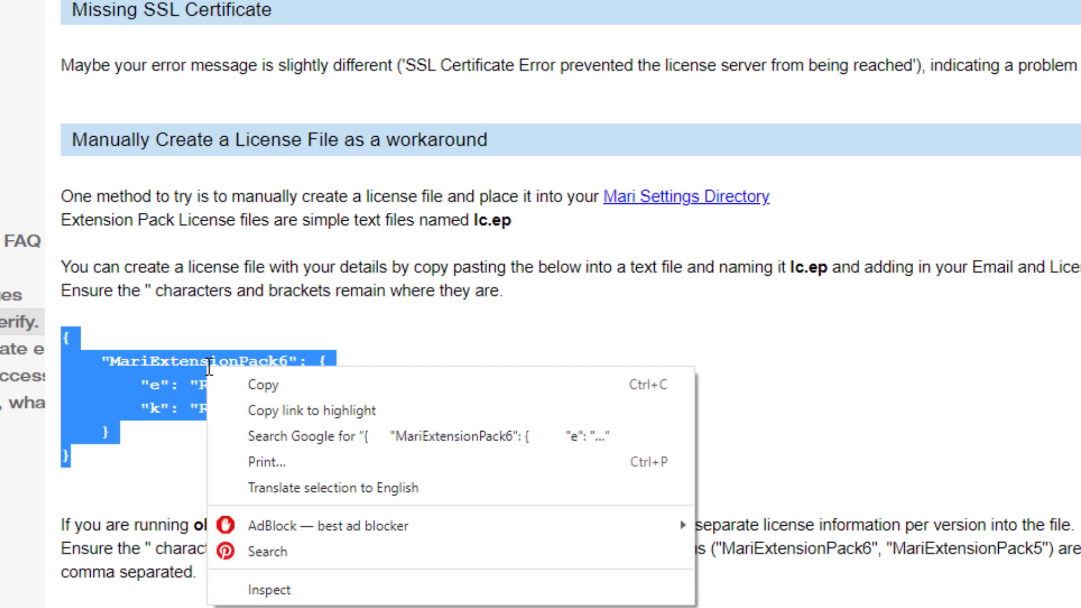
pyautogui.click(270, 386)
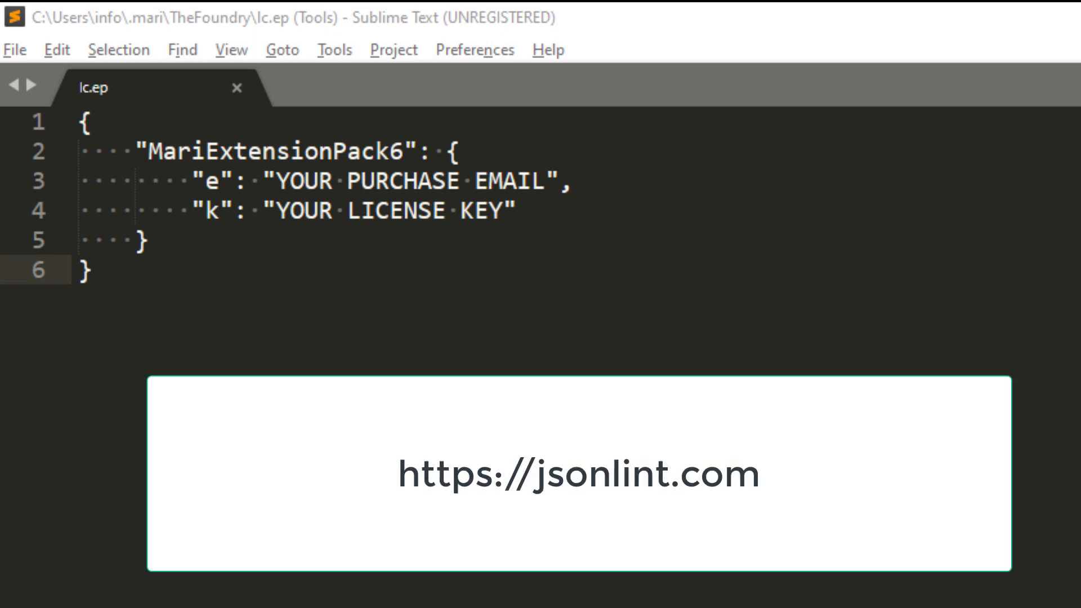
# - Copy the whole content of lc.ep from Sublime Text and validate it as JSON on jsonlint.com
pyautogui.moveTo(138, 293); pyautogui.dragTo(8, 86)
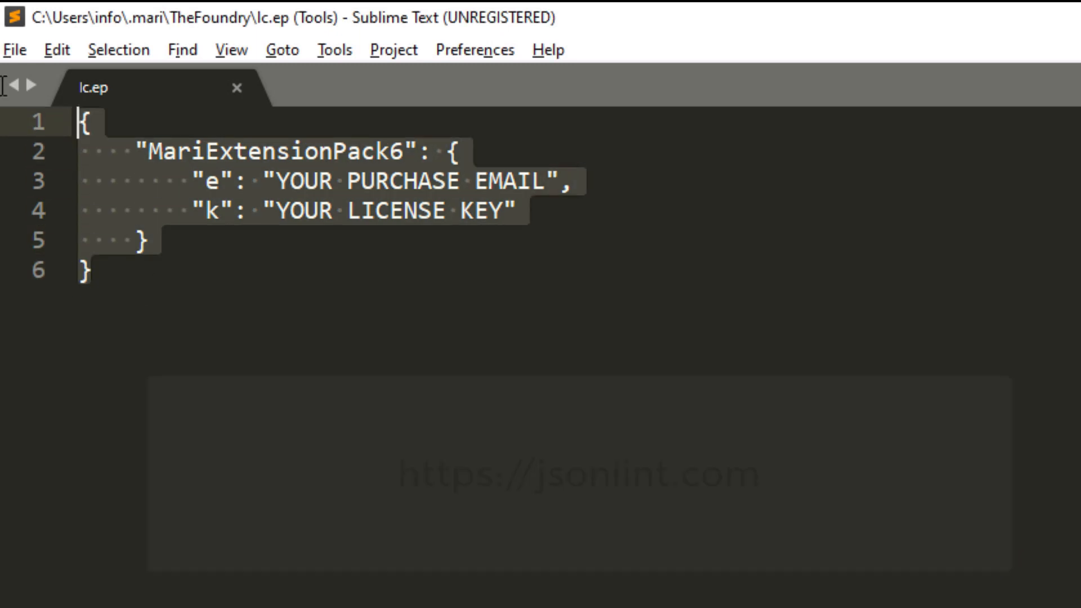
pyautogui.rightClick(192, 145)
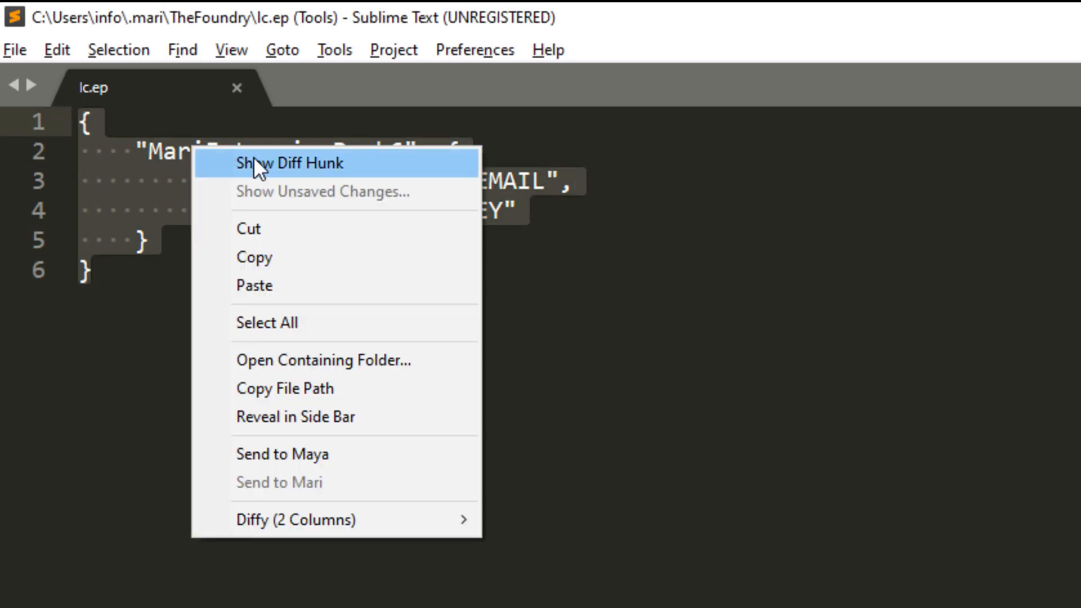
pyautogui.click(282, 257)
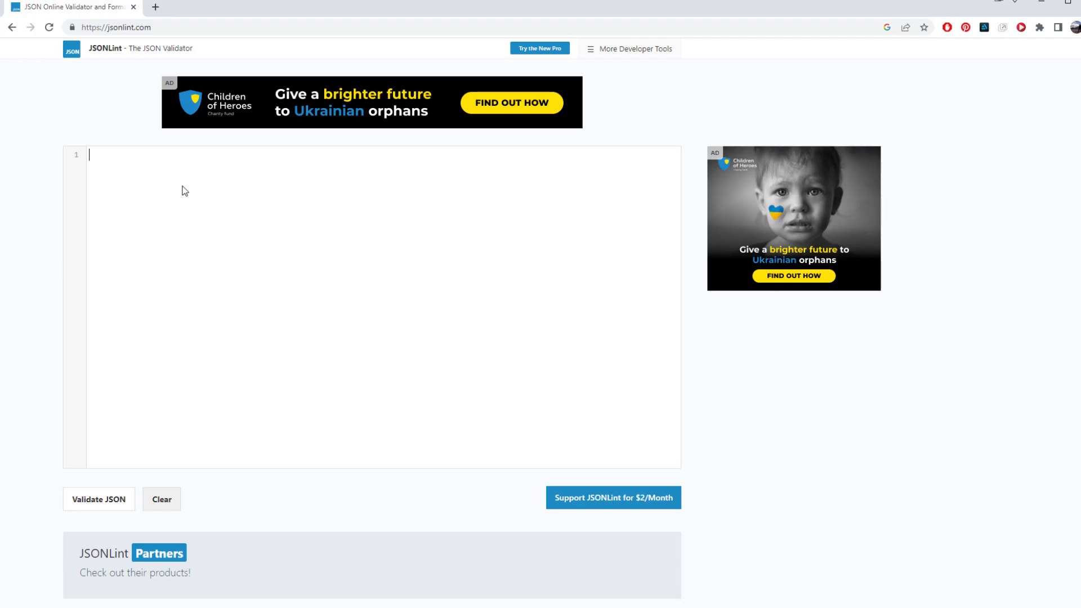
pyautogui.hotkey('ctrl', 'v')
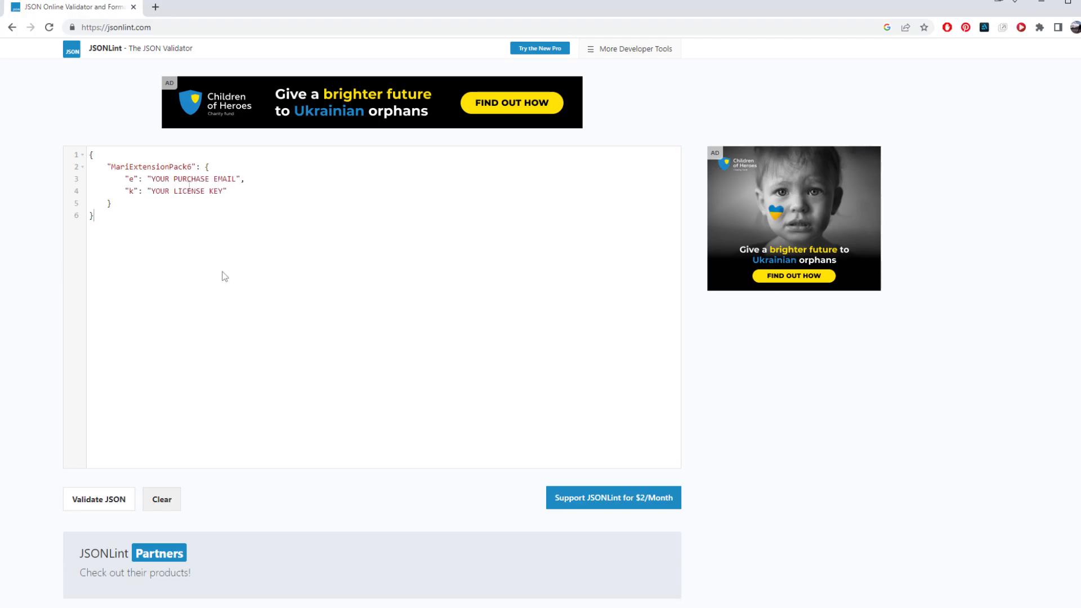
pyautogui.click(113, 505)
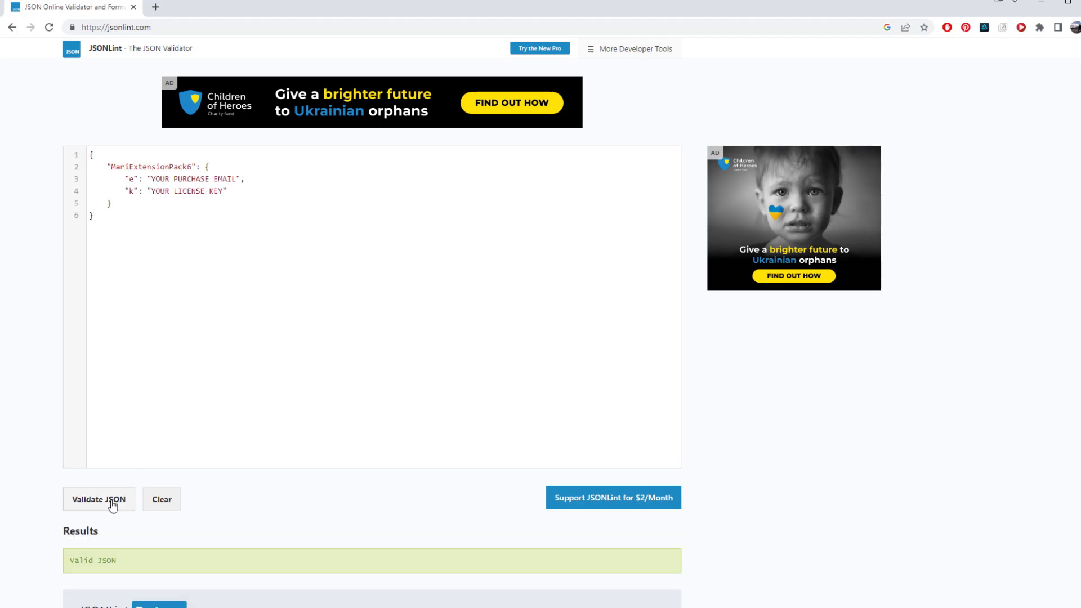
pyautogui.moveTo(123, 563); pyautogui.dragTo(69, 563)
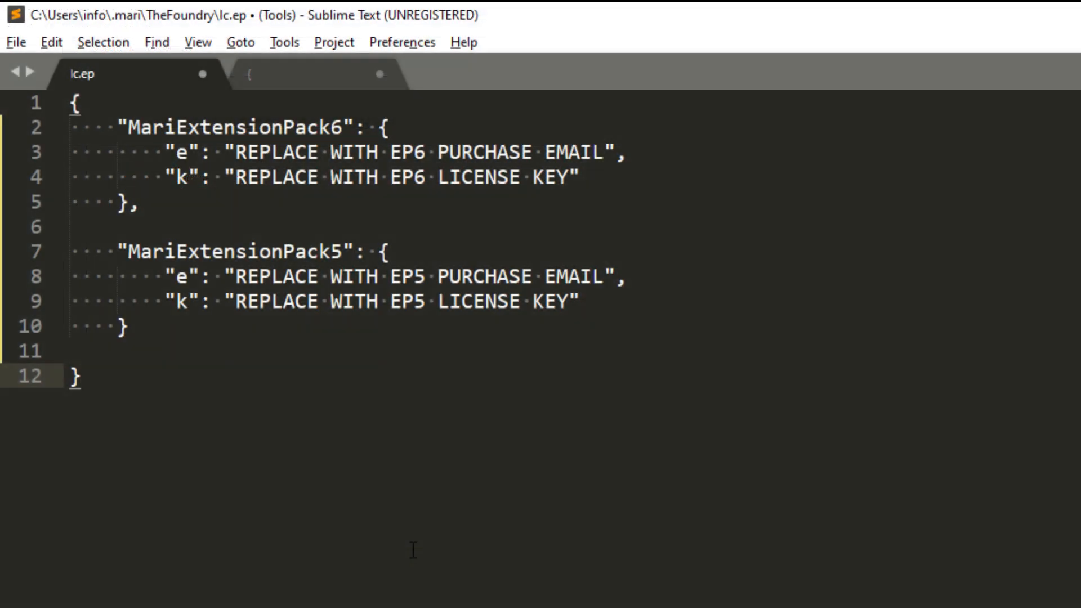
# - Review the MariExtensionPack5 block in lc.ep and check the full path of the .mari\TheFoundry folder in File Explorer
pyautogui.moveTo(128, 327); pyautogui.dragTo(69, 251)
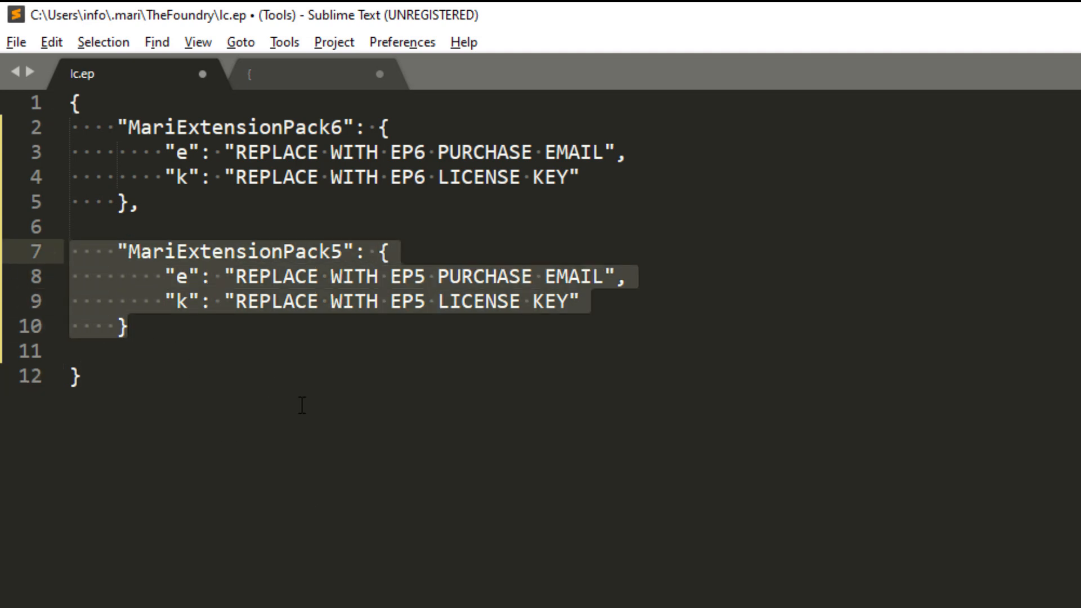
pyautogui.click(335, 416)
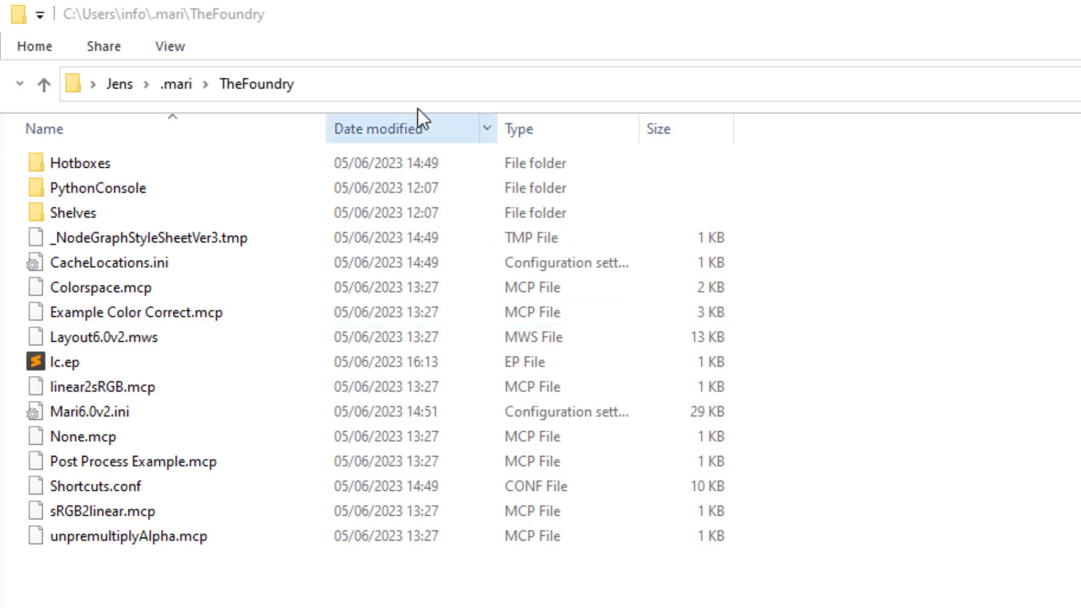
pyautogui.click(394, 86)
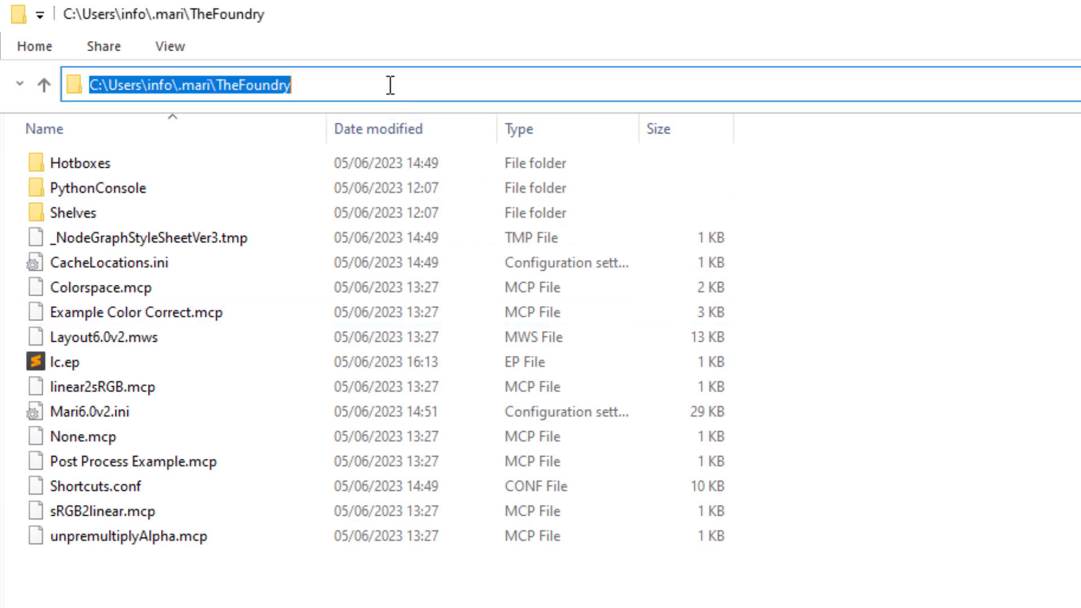
pyautogui.click(381, 85)
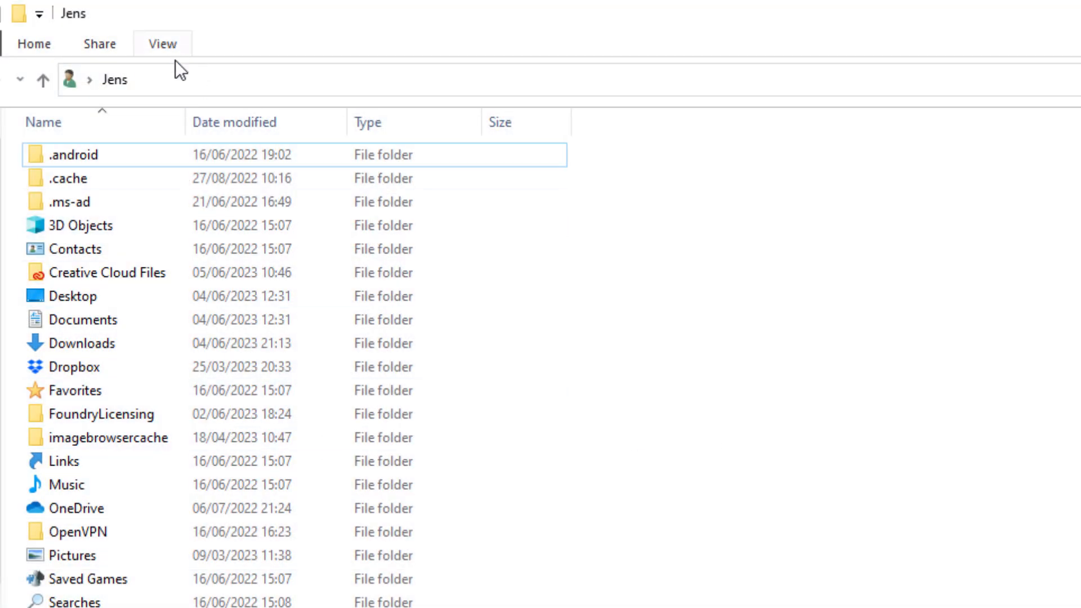
# - Make hidden items visible in the user's home folder and open the .mari folder
pyautogui.click(172, 43)
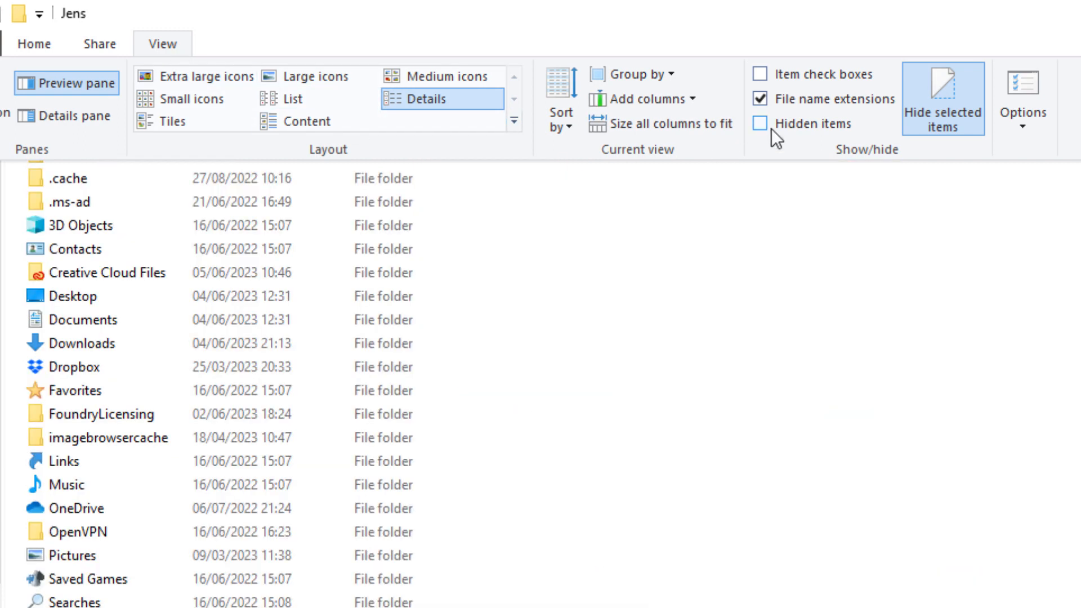
pyautogui.click(760, 122)
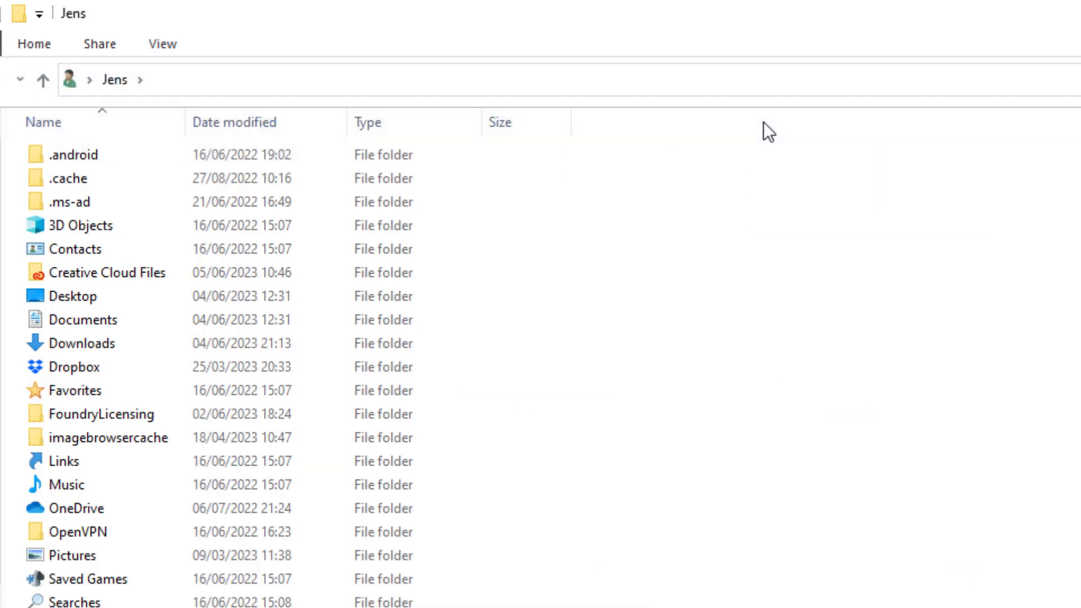
pyautogui.click(90, 210)
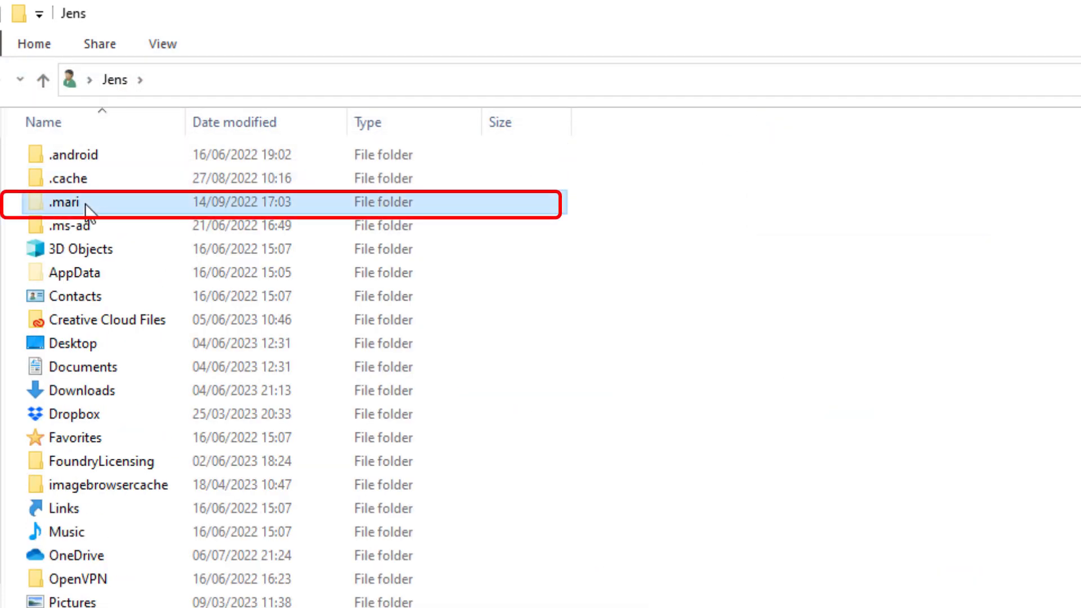
pyautogui.doubleClick(69, 206)
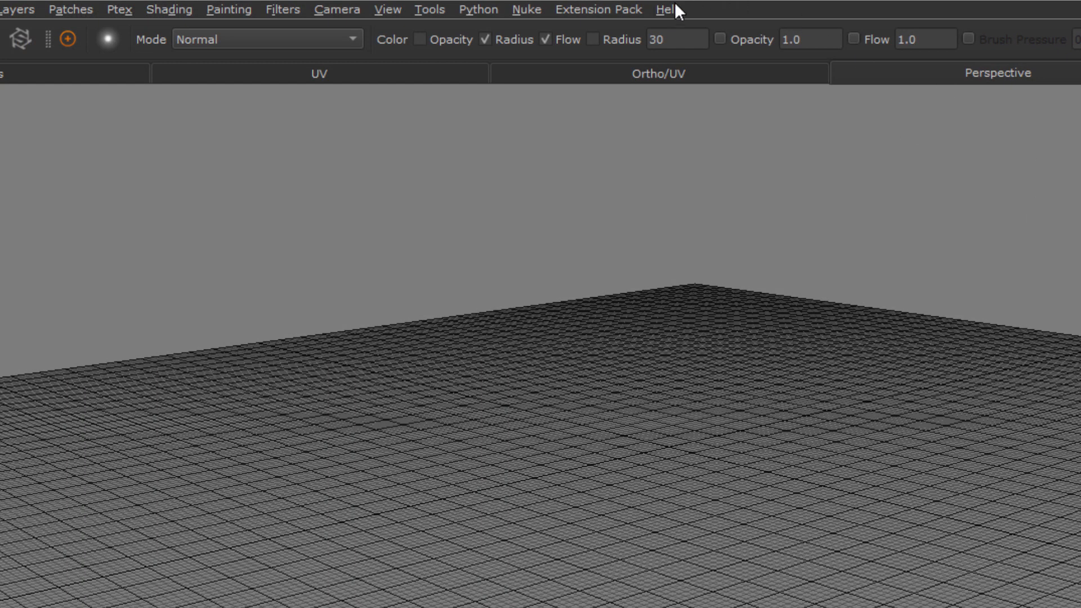
# - Open the user settings directory from Mari and copy the full path of the TheFoundry folder
pyautogui.click(673, 7)
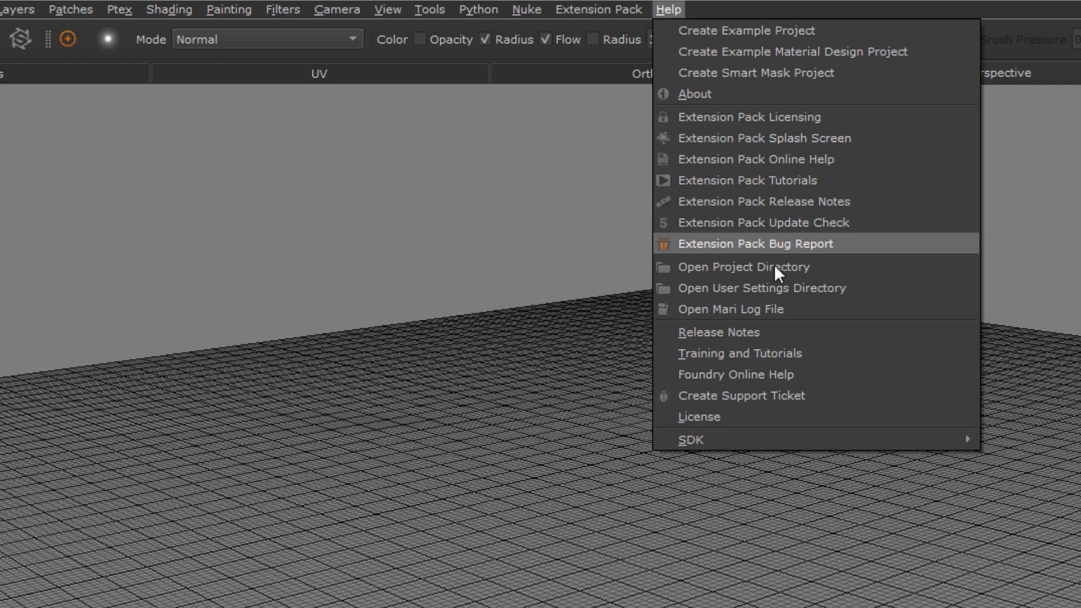
pyautogui.click(782, 287)
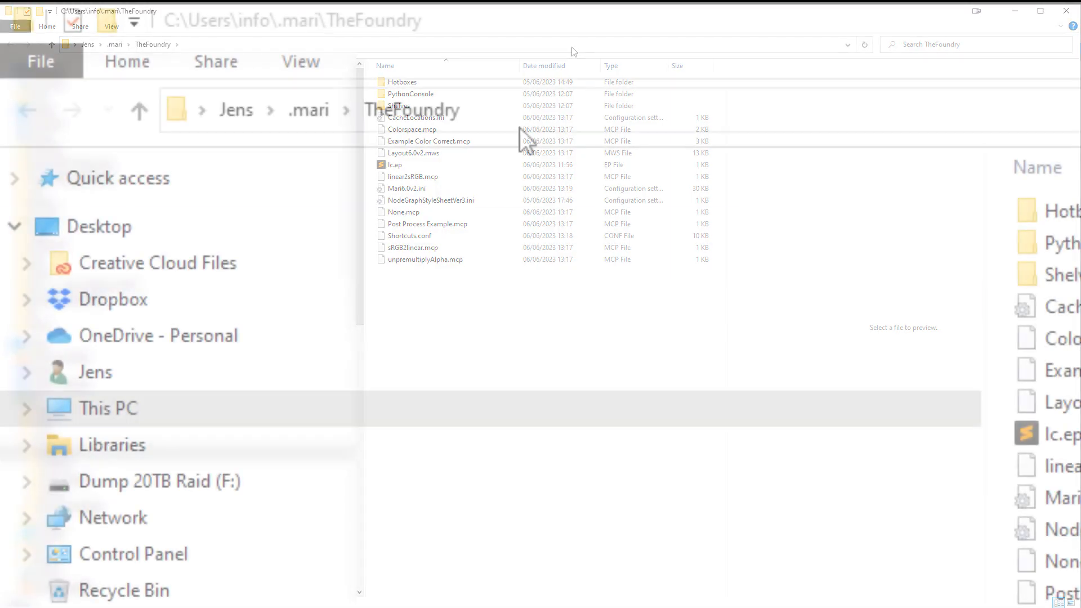
pyautogui.click(519, 112)
pyautogui.rightClick(519, 112)
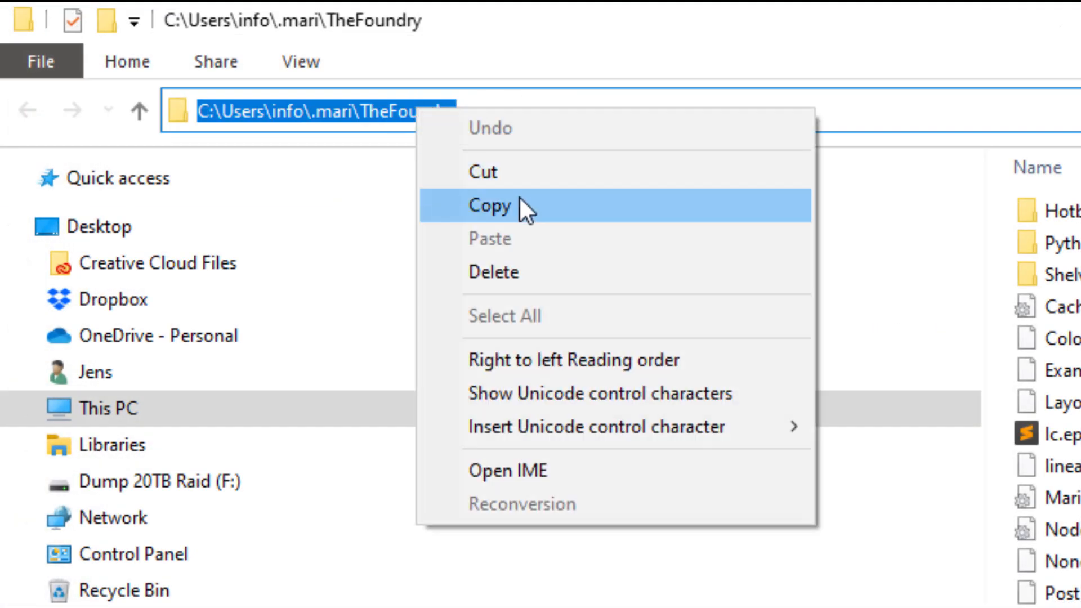
pyautogui.click(519, 205)
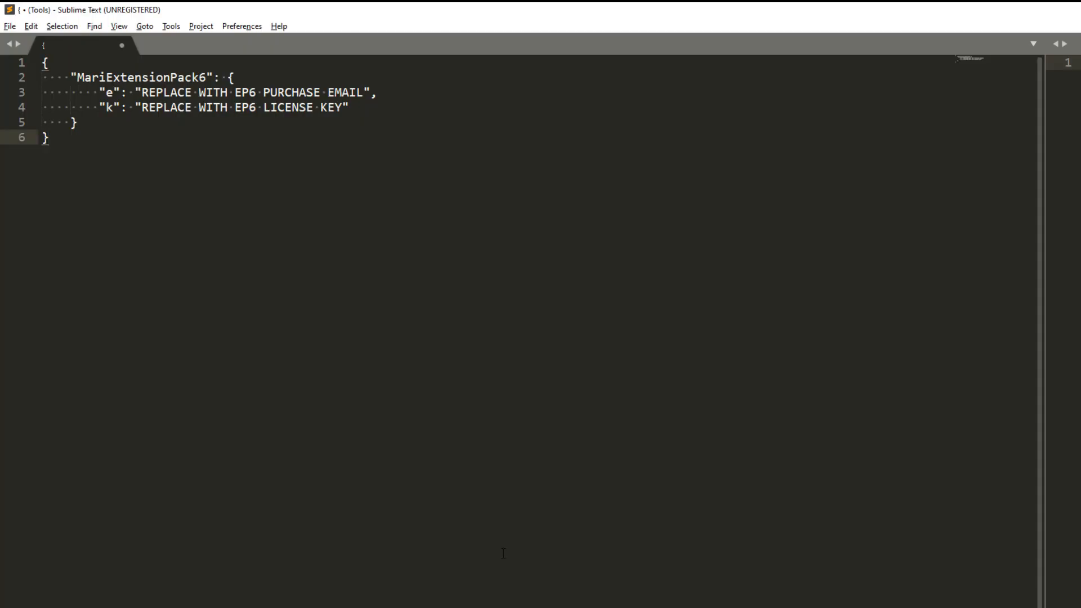
# - Save the license template text from Sublime Text as lc.ep in the .mari\TheFoundry folder
pyautogui.click(9, 26)
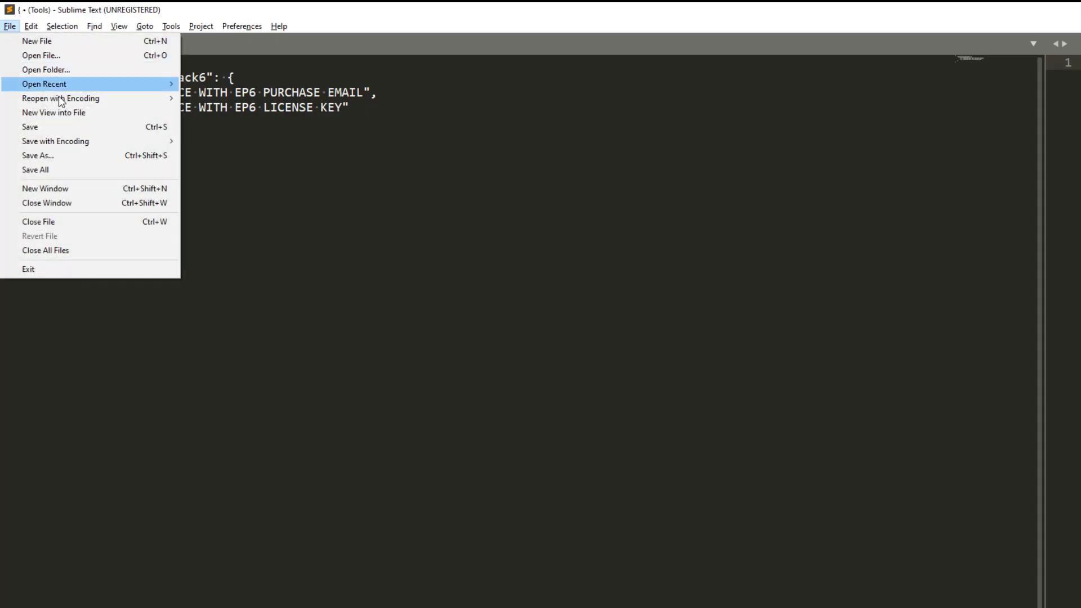
pyautogui.click(69, 156)
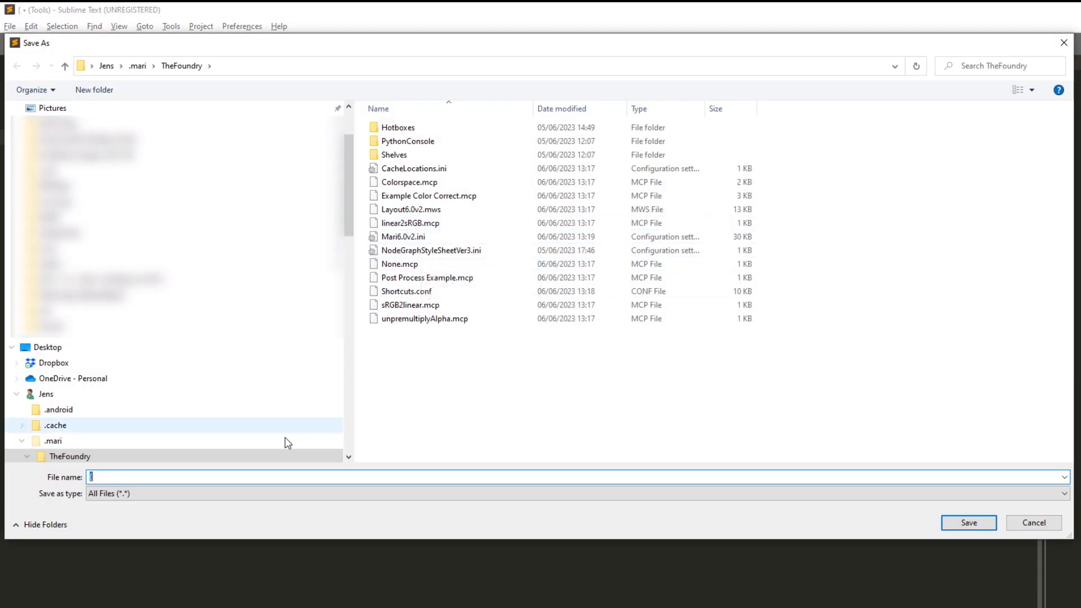
pyautogui.write('lc.ep')
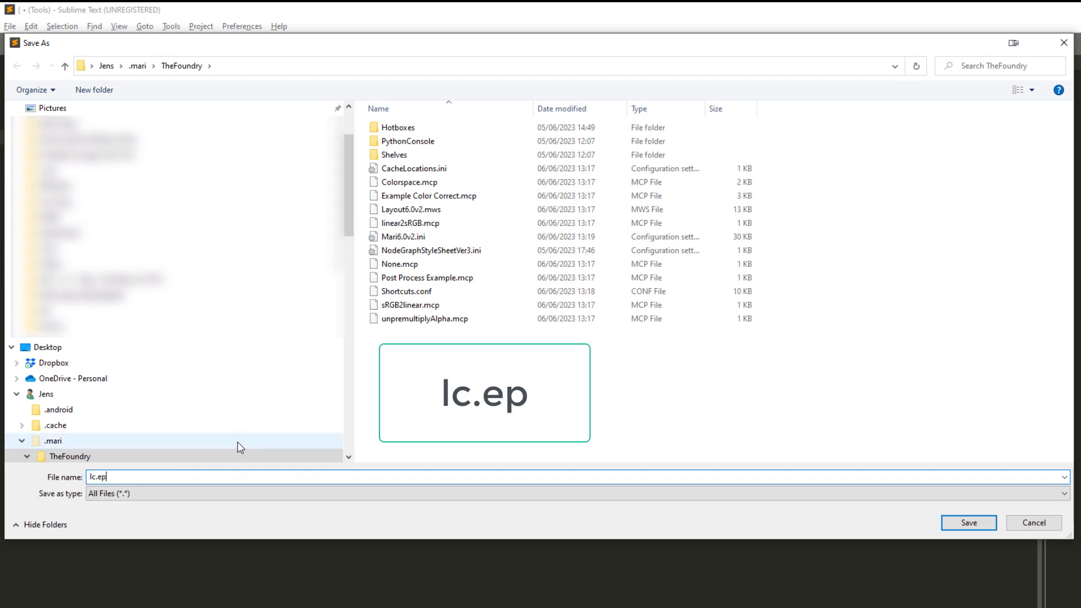
pyautogui.press('Return')
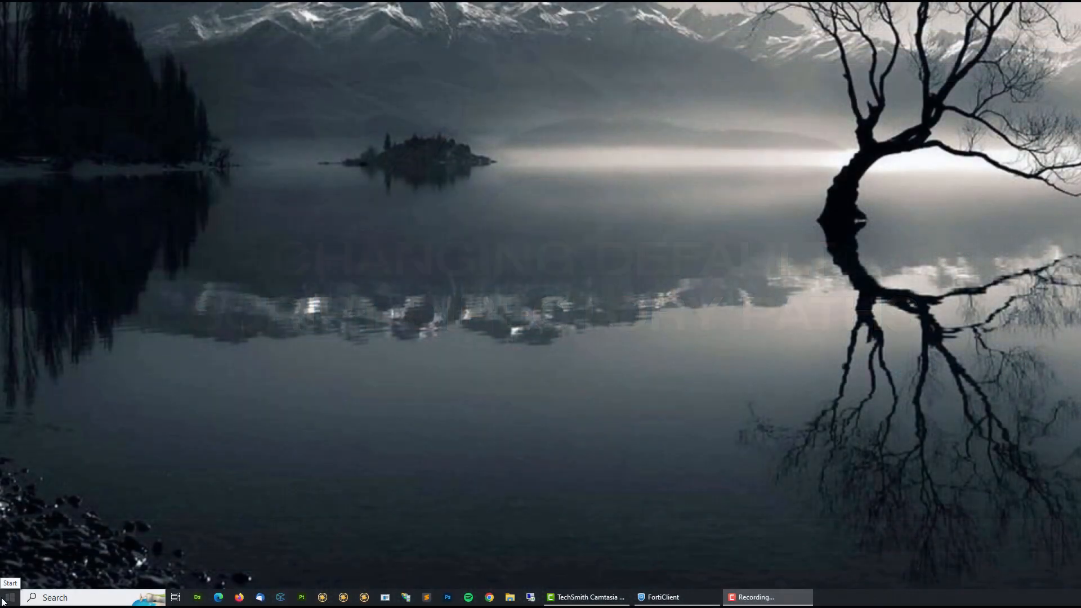
# - Search Windows for "env" and open the Environment Variables settings from the system properties
pyautogui.press('super')
pyautogui.write('env')
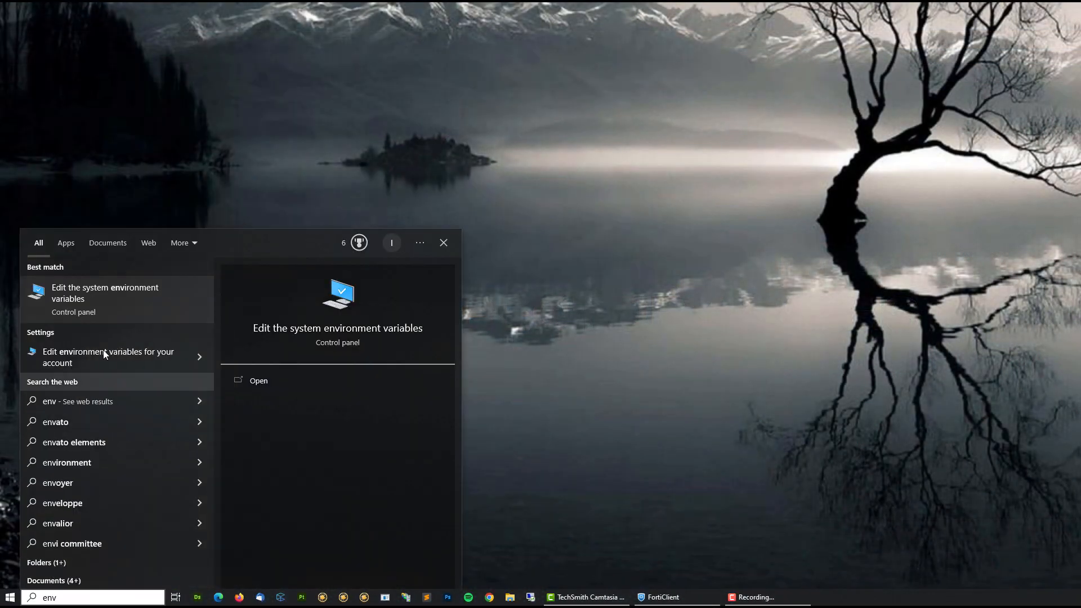
pyautogui.click(90, 296)
pyautogui.click(447, 379)
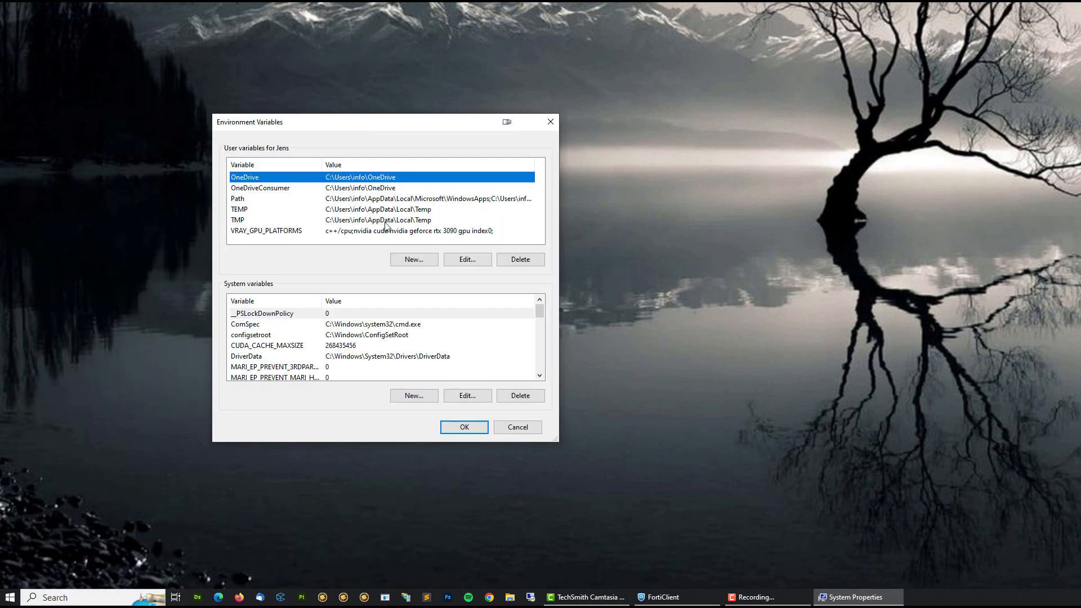
# - Create a system environment variable named MARI_SCRIPT_PATH with the folder C:\MyCustomScriptPath as its value, ended by a semicolon
pyautogui.click(413, 397)
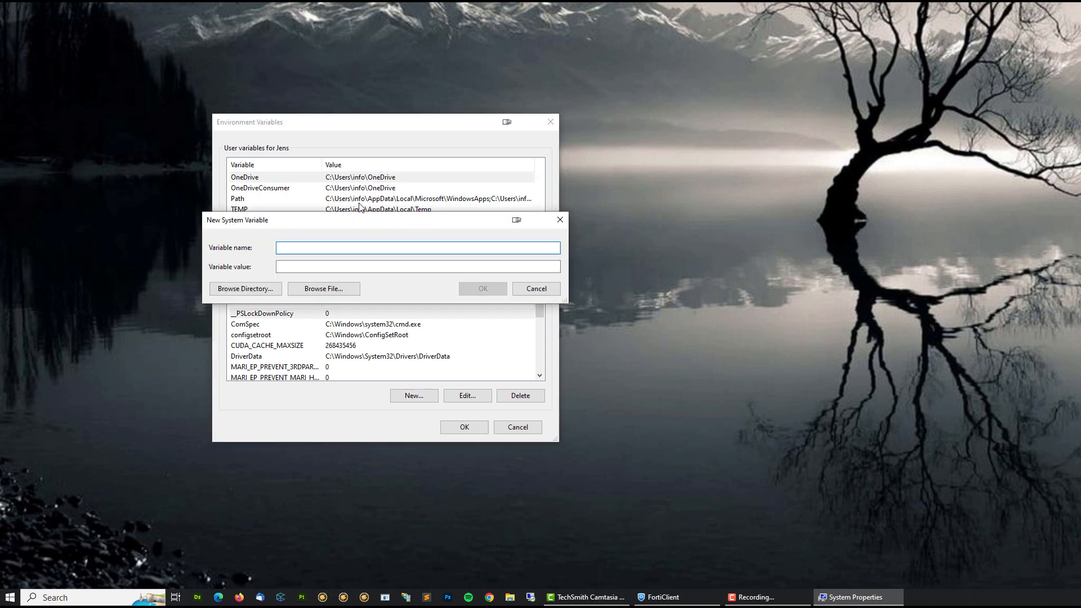
pyautogui.write('MARI_SCRIPT_PATH')
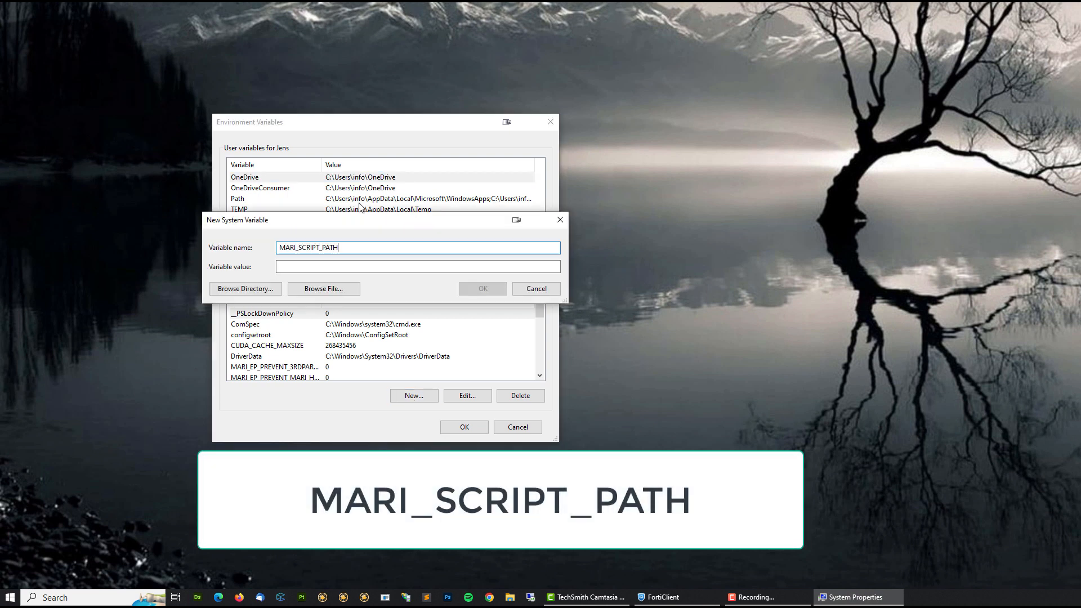
pyautogui.press('Tab')
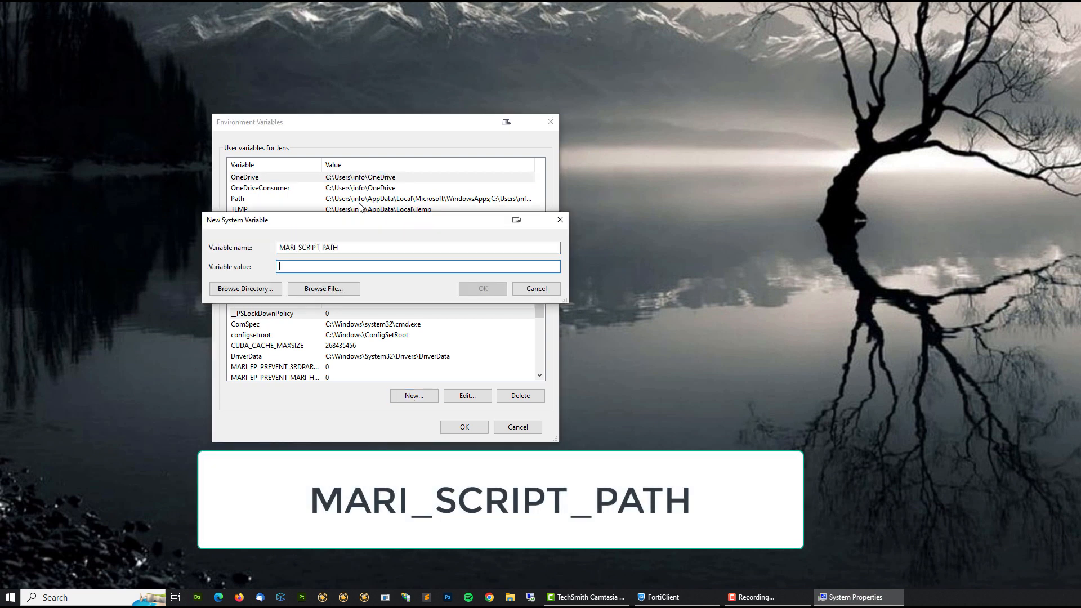
pyautogui.click(243, 289)
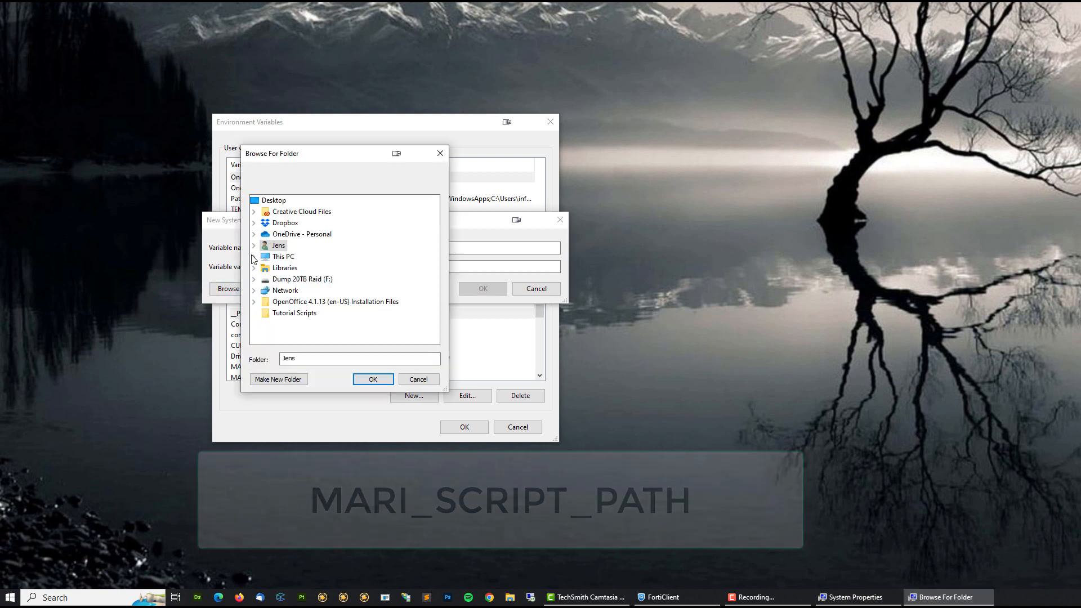
pyautogui.click(265, 291)
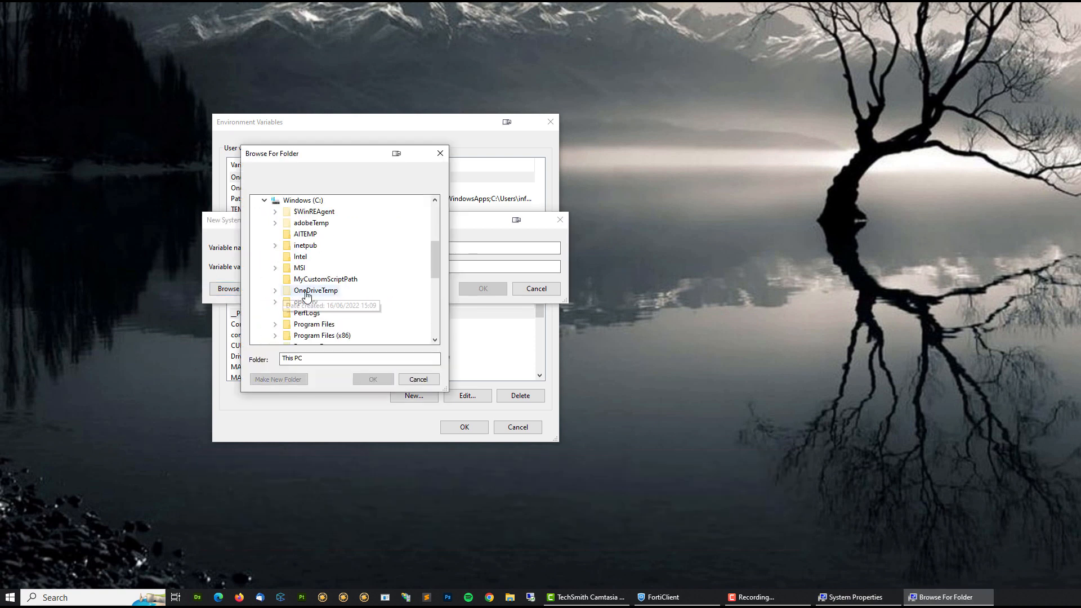
pyautogui.click(318, 280)
pyautogui.click(372, 379)
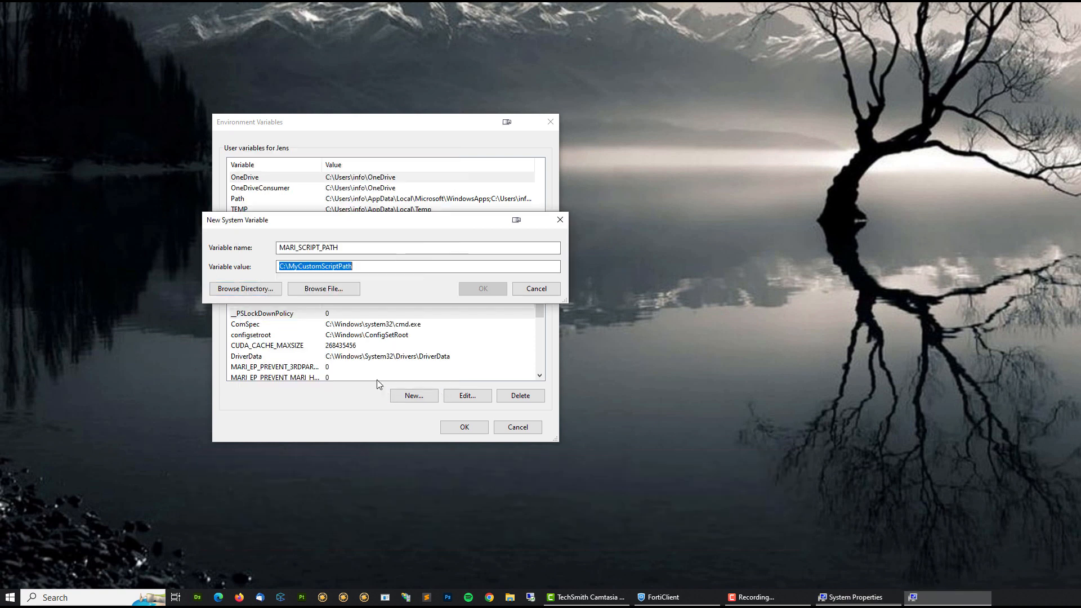
pyautogui.click(381, 269)
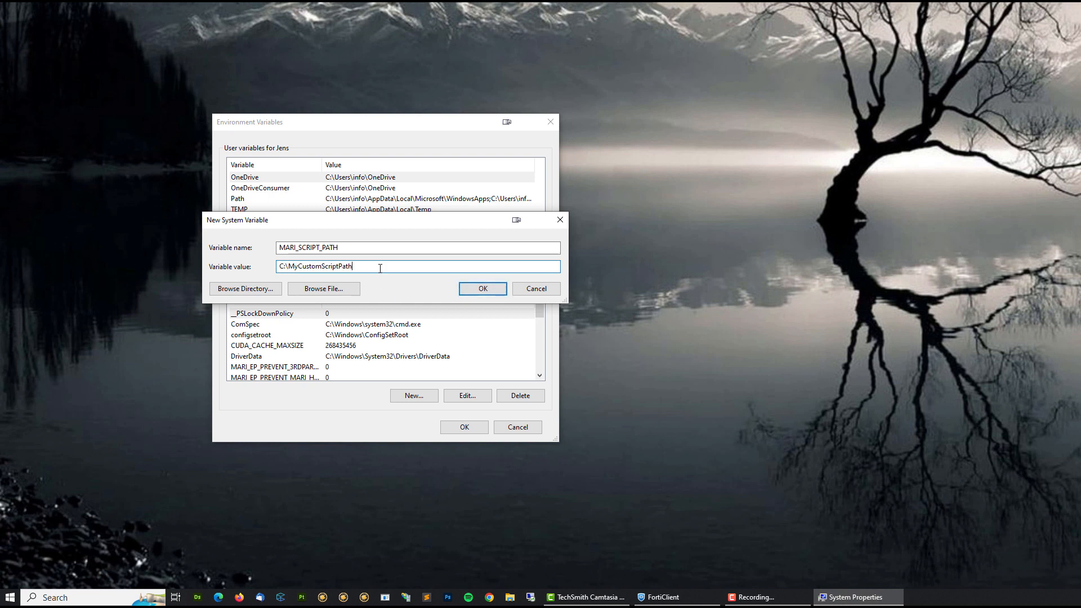
pyautogui.click(482, 288)
# - Add C:\Users\info\Documents\Mari\Scripts as a second path of the MARI_SCRIPT_PATH system variable and save the environment variables
pyautogui.click(352, 345)
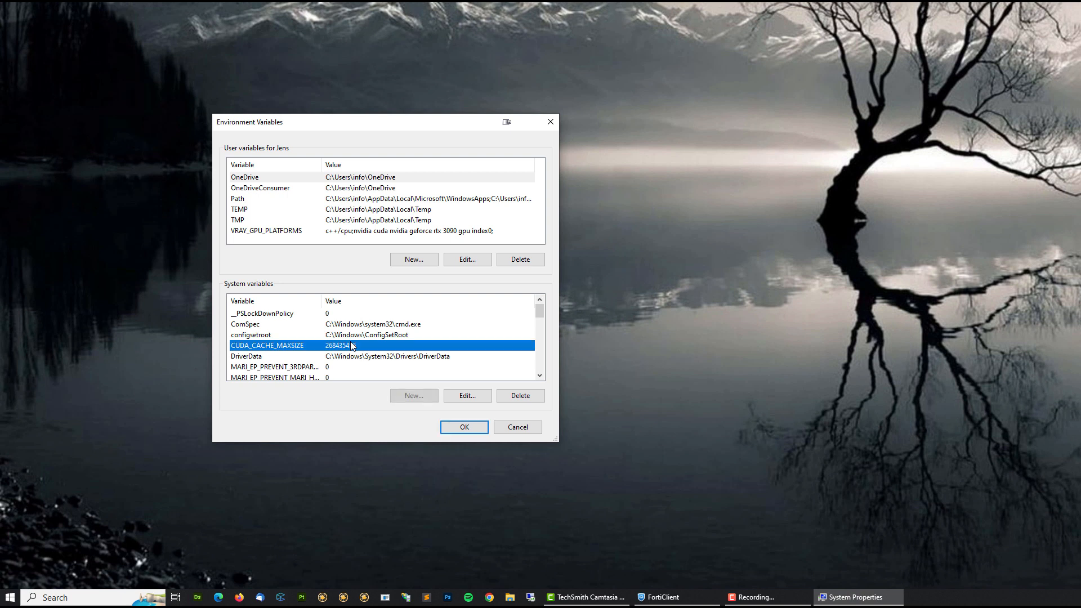
pyautogui.scroll(-2, 351, 346)
pyautogui.click(306, 349)
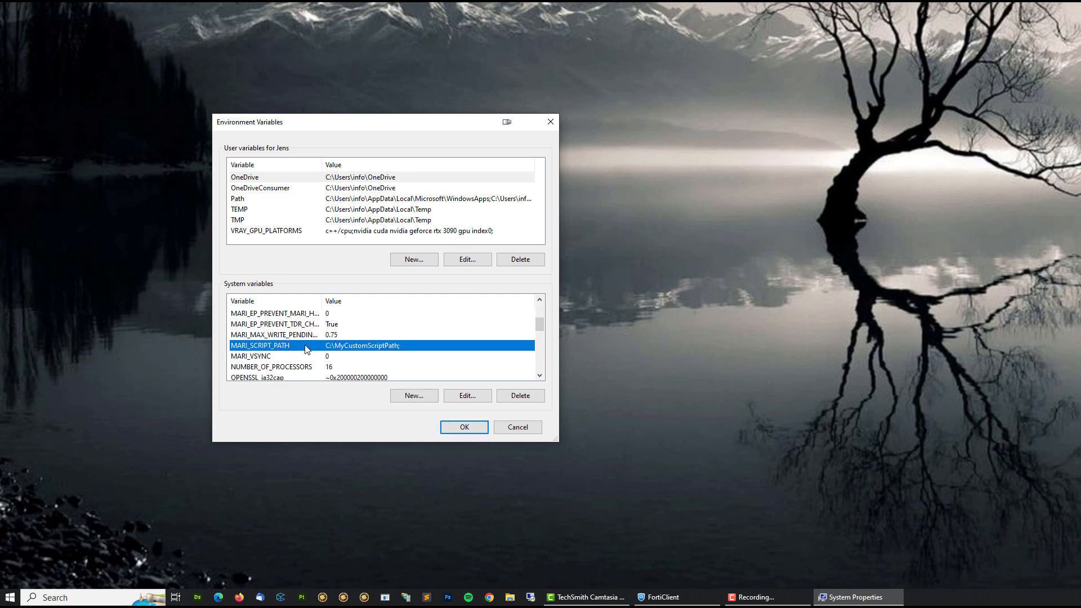
pyautogui.click(459, 395)
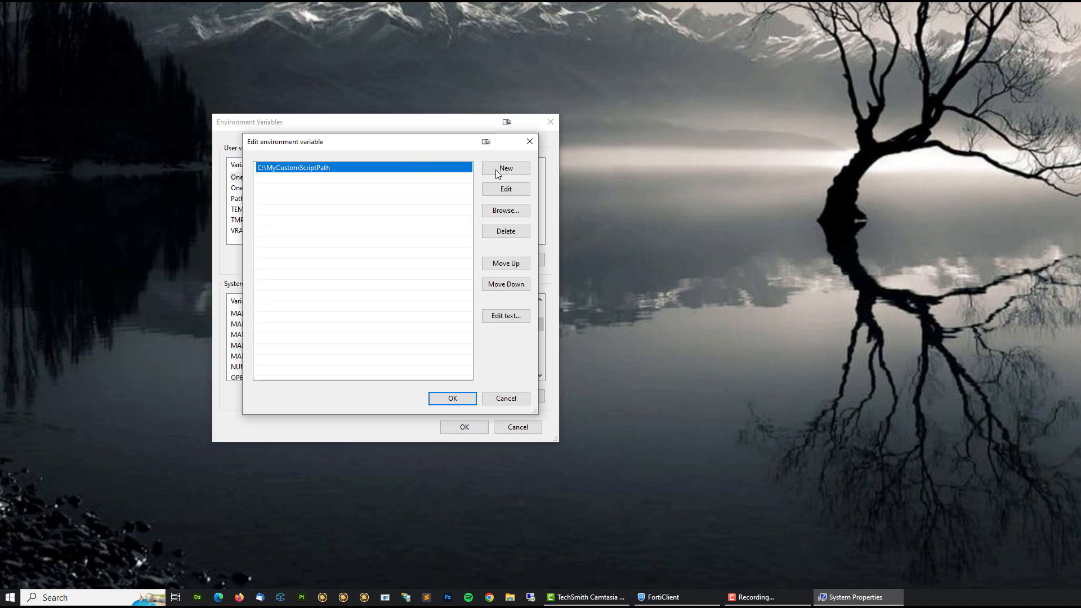
pyautogui.click(489, 172)
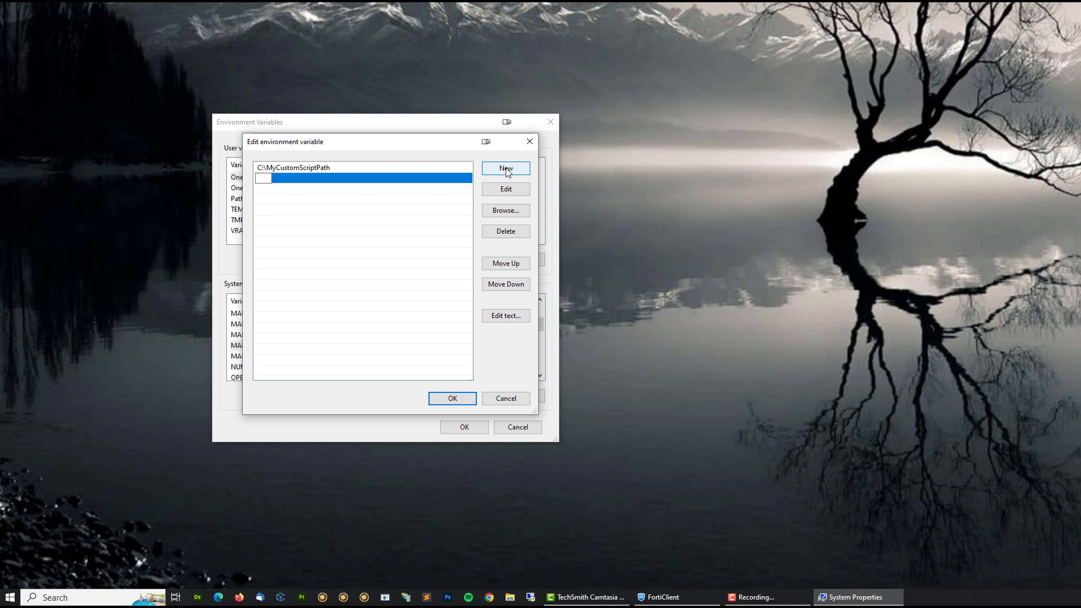
pyautogui.click(507, 209)
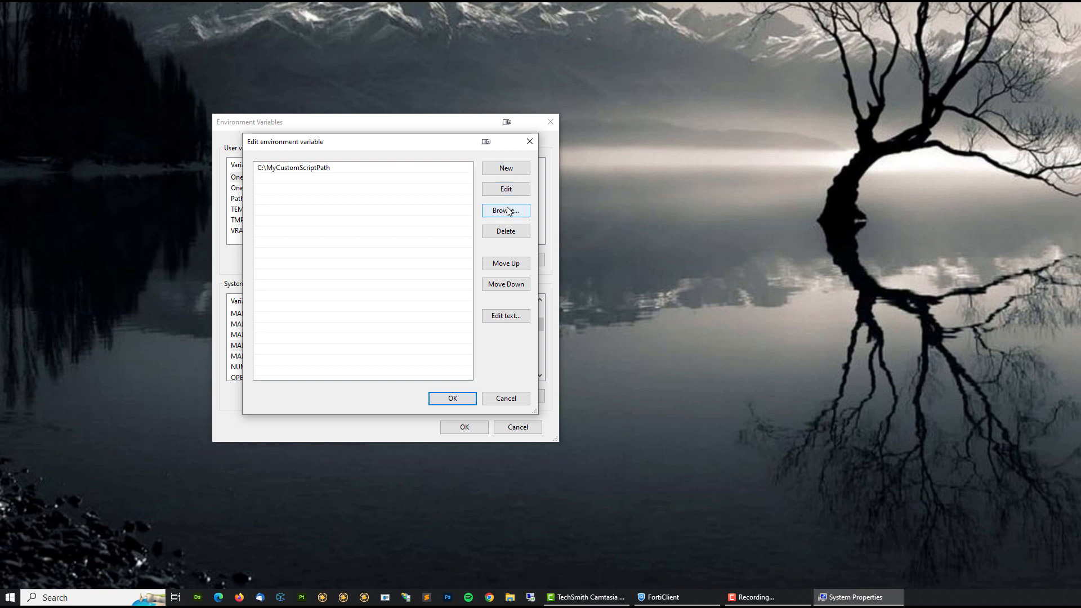
pyautogui.click(421, 396)
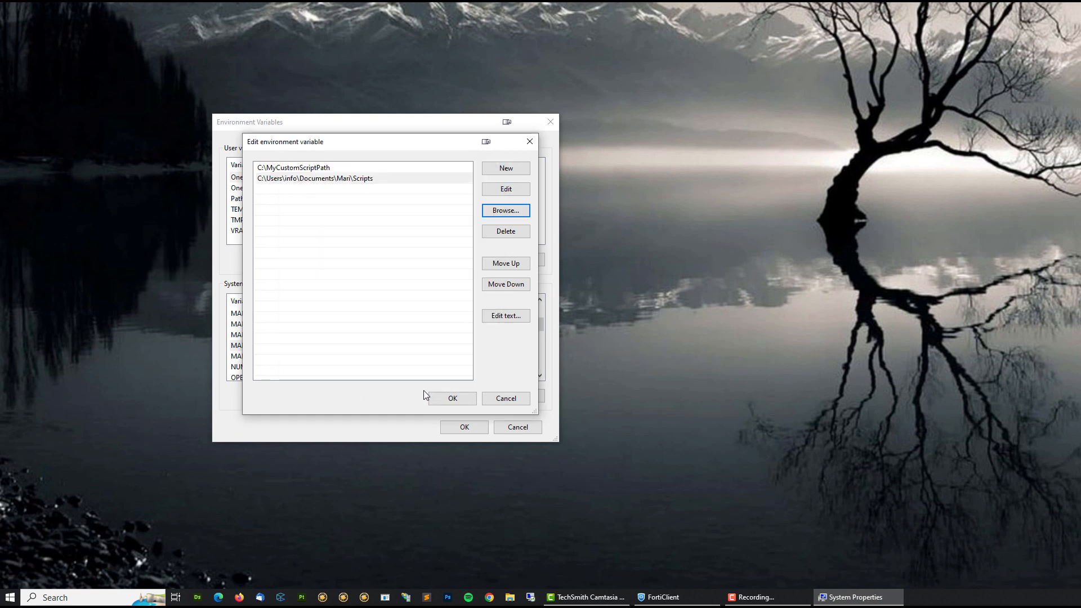
pyautogui.click(461, 401)
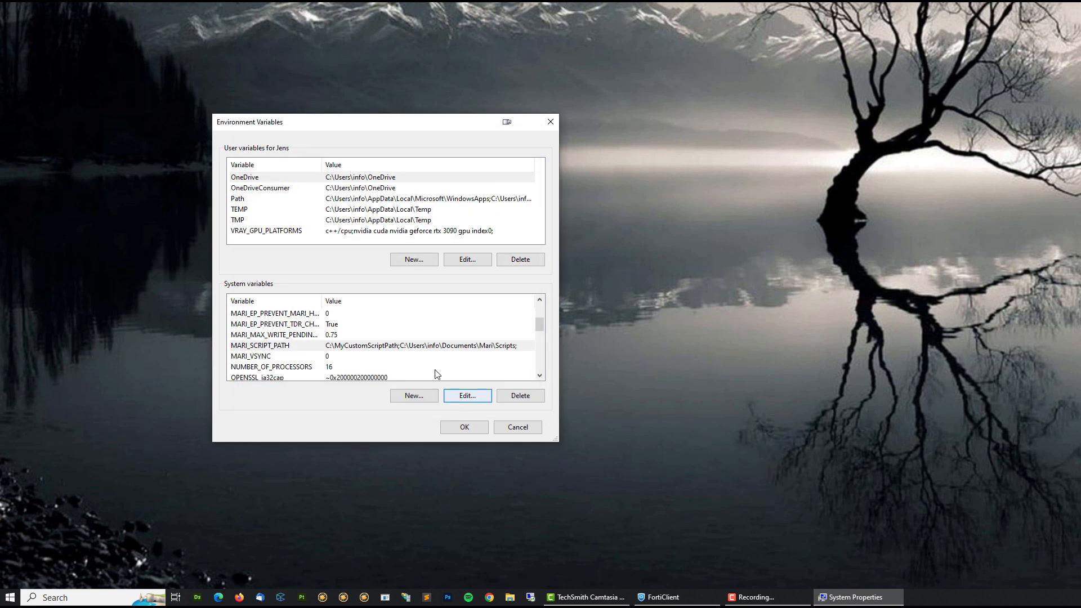
pyautogui.click(465, 428)
pyautogui.click(389, 413)
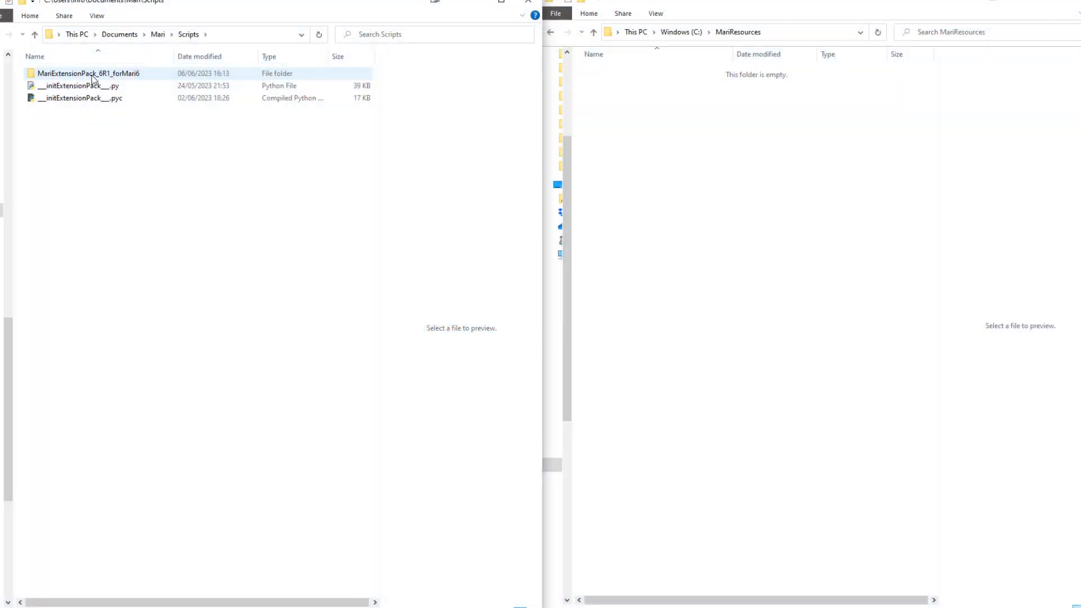
# - Move the Resources folder from MariExtensionPack_6R1_forMari6 in Mari's Scripts folder into C:\MariResources
pyautogui.click(92, 76)
pyautogui.doubleClick(90, 77)
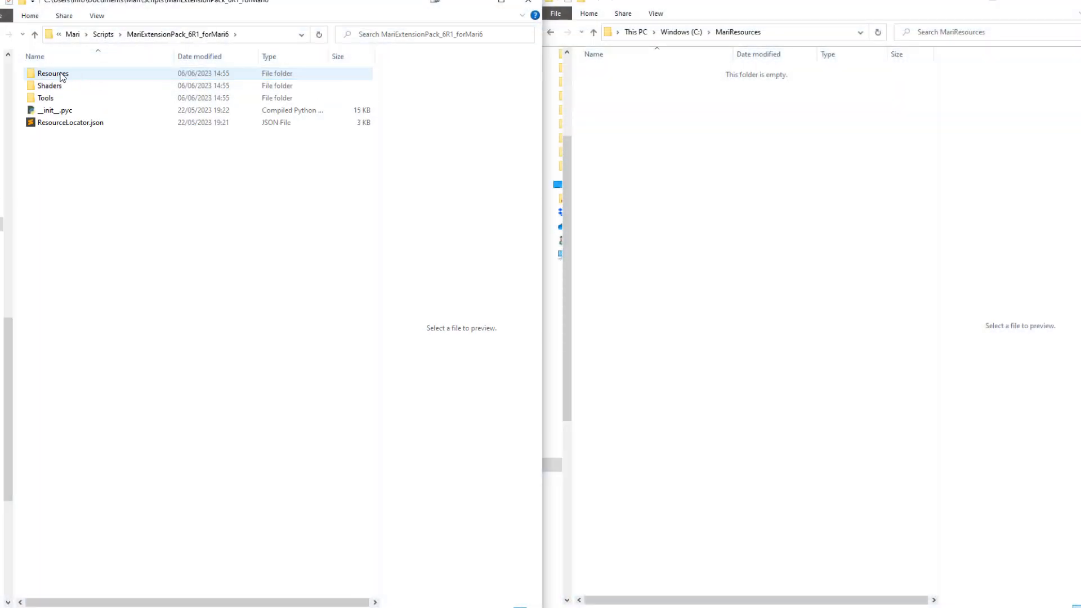
pyautogui.moveTo(57, 76); pyautogui.dragTo(736, 167)
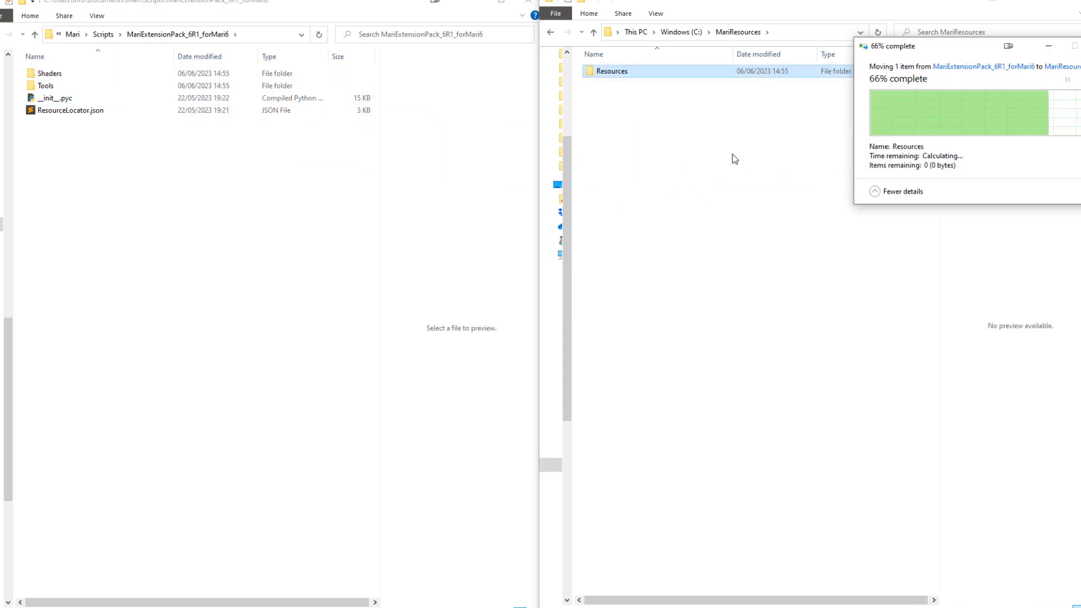
# - Open the Resources folder inside C:\MariResources and copy its full path
pyautogui.doubleClick(620, 73)
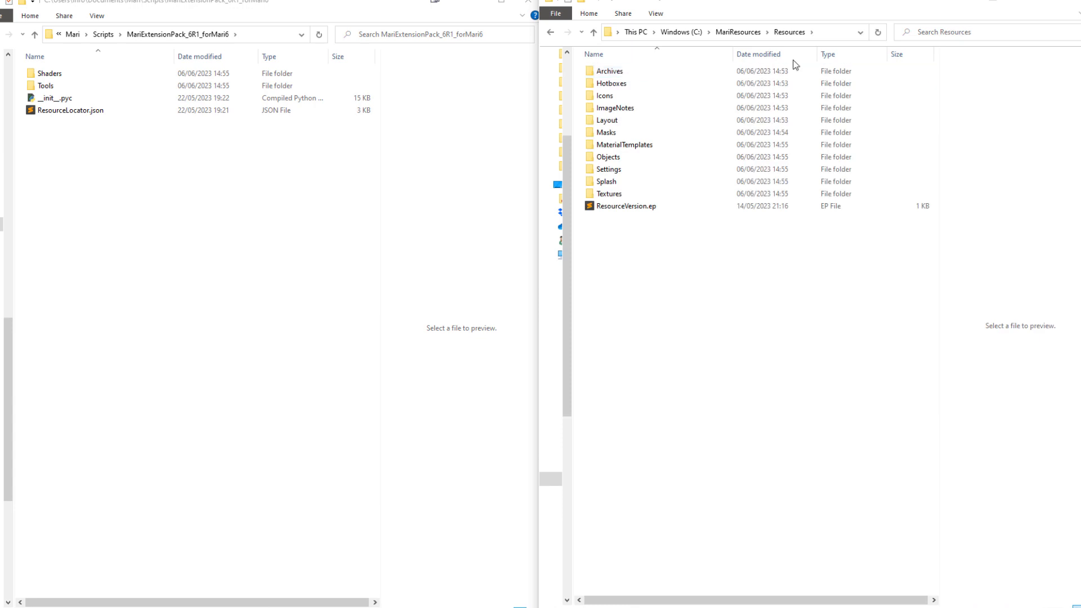
pyautogui.click(797, 35)
pyautogui.hotkey('ctrl', 'c')
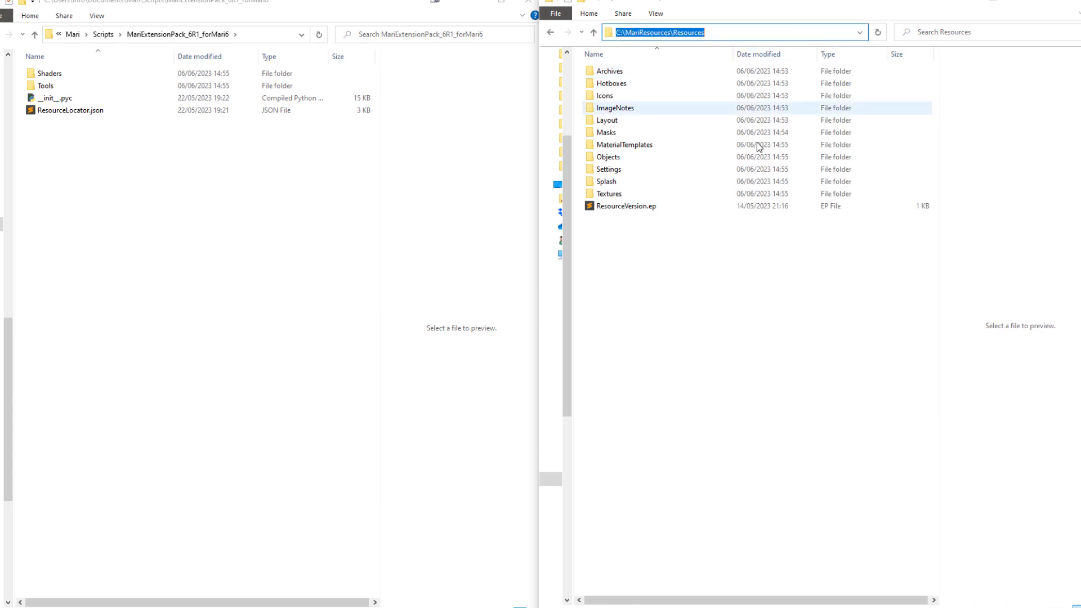
# - Open ResourceLocator.json in Sublime Text and set Resources_Path to C:/MariResources/Resources, using forward slashes
pyautogui.click(71, 111)
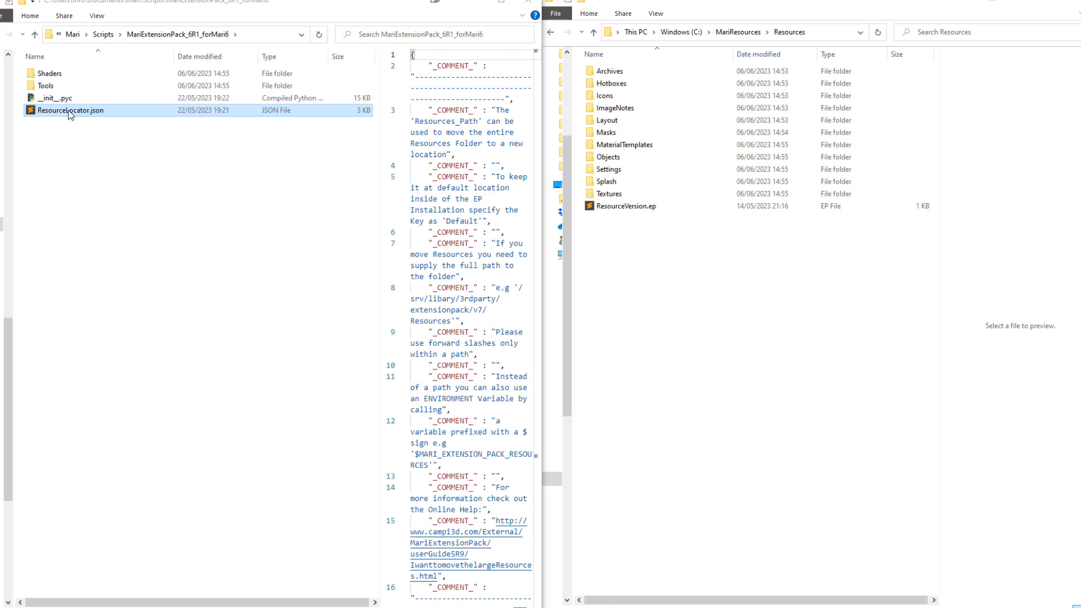
pyautogui.doubleClick(103, 114)
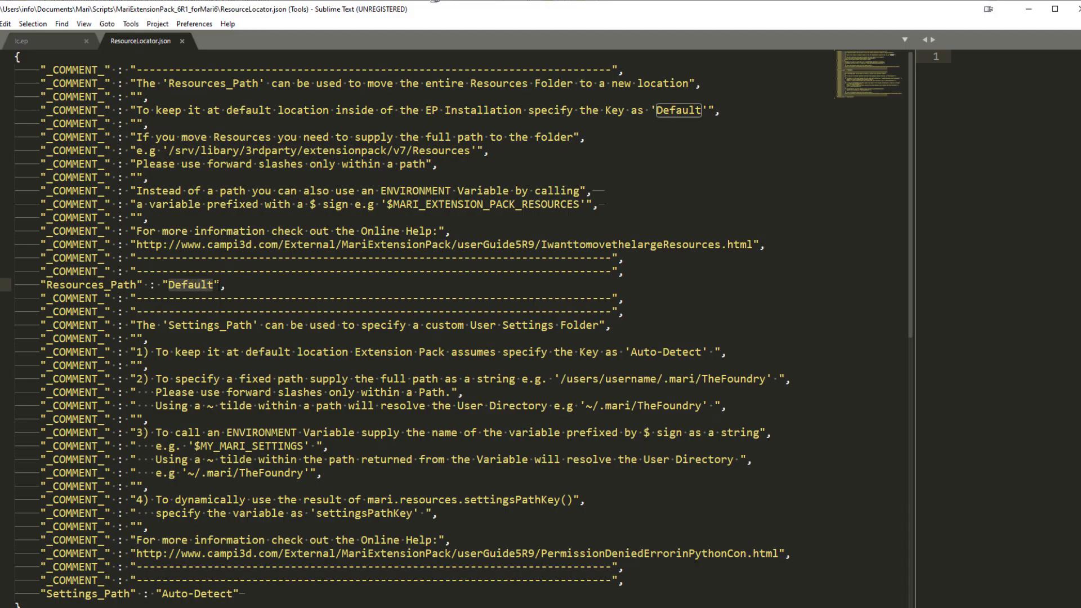
pyautogui.click(227, 285)
pyautogui.moveTo(215, 285); pyautogui.dragTo(168, 285)
pyautogui.hotkey('ctrl', 'v')
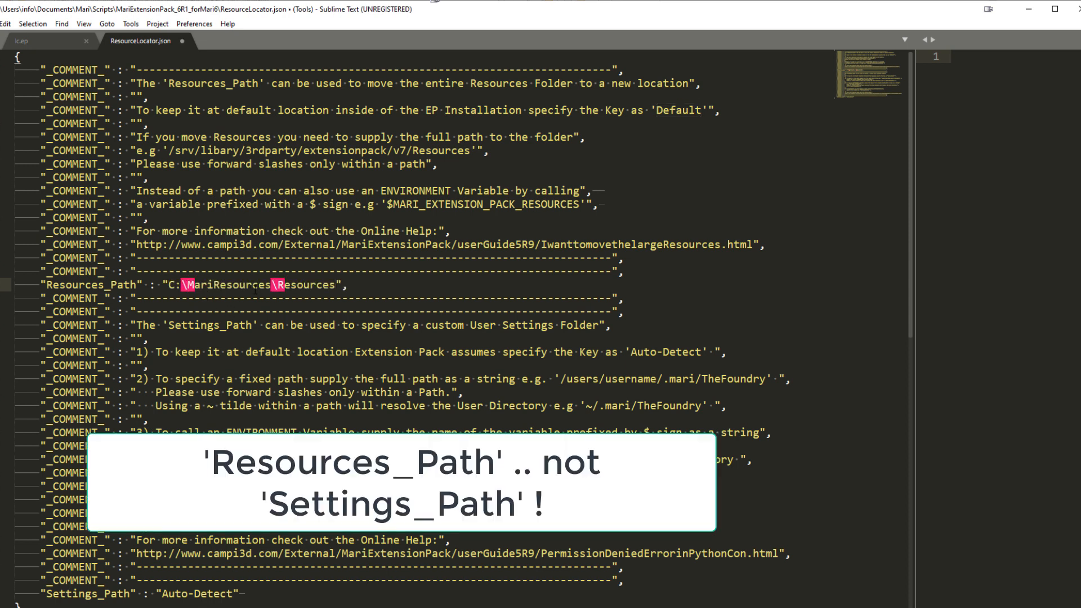
pyautogui.press('BackSpace')
pyautogui.write('/')
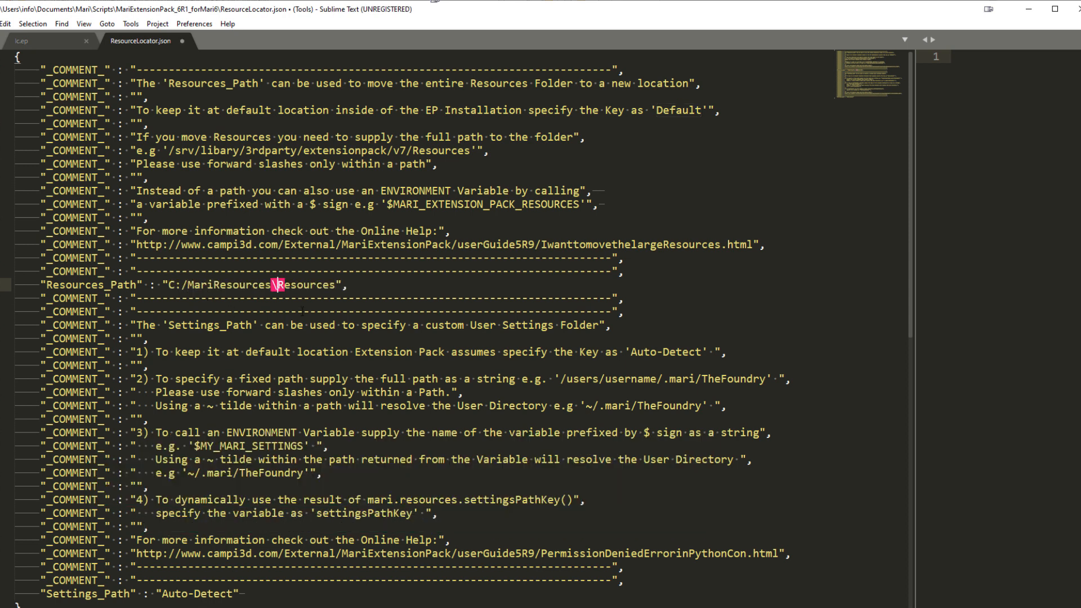
pyautogui.press('BackSpace')
pyautogui.write('/')
# - Replace the Resources_Path value with the environment variable reference $MyCustomEnvVar
pyautogui.moveTo(335, 285); pyautogui.dragTo(169, 285)
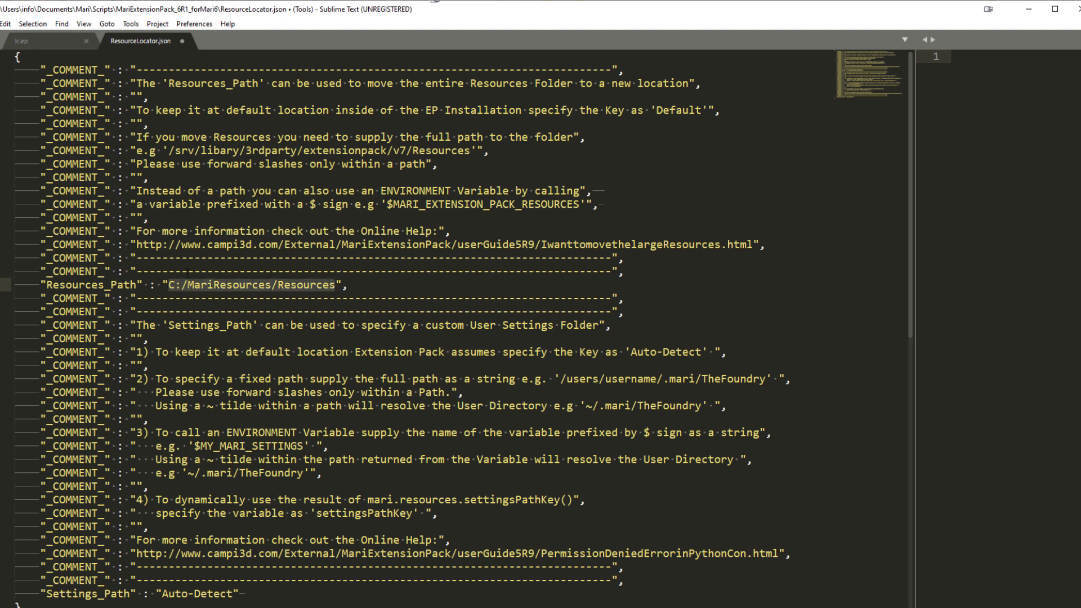
pyautogui.write('$MyCu')
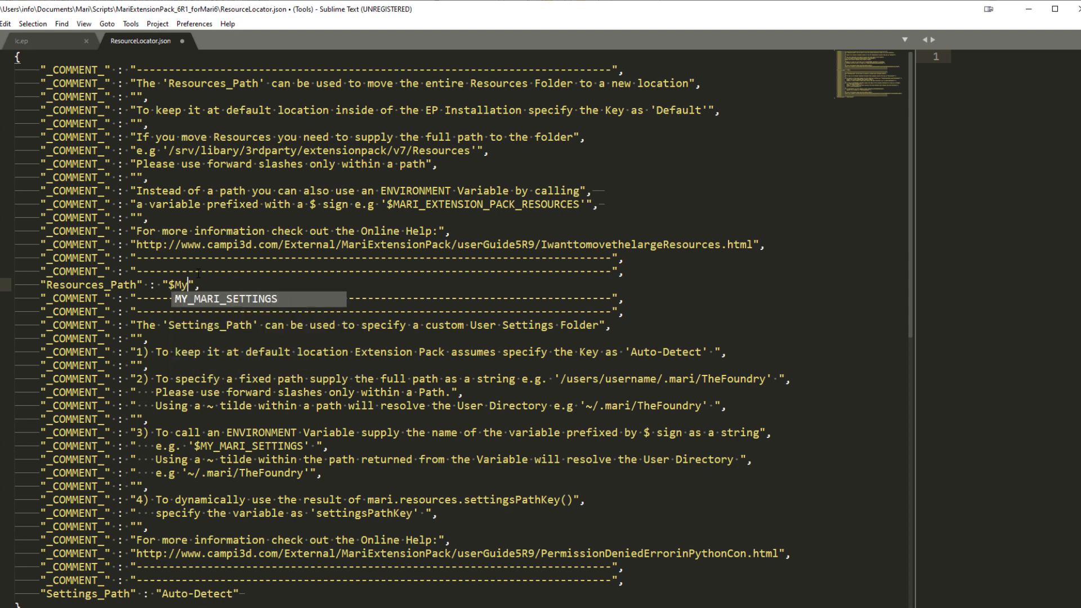
pyautogui.write('stomEnvV')
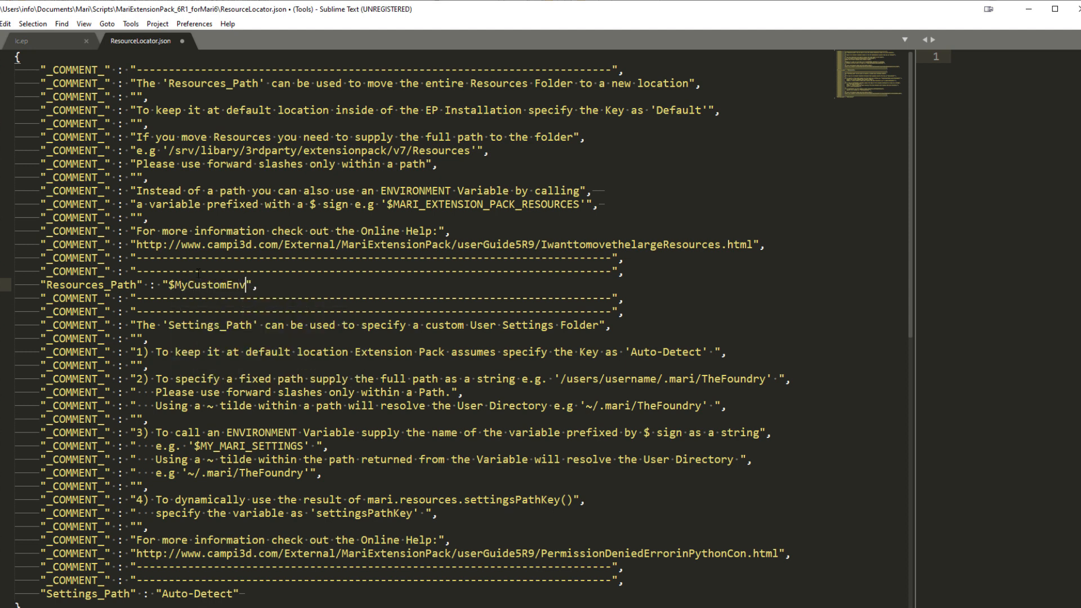
pyautogui.write('ar')
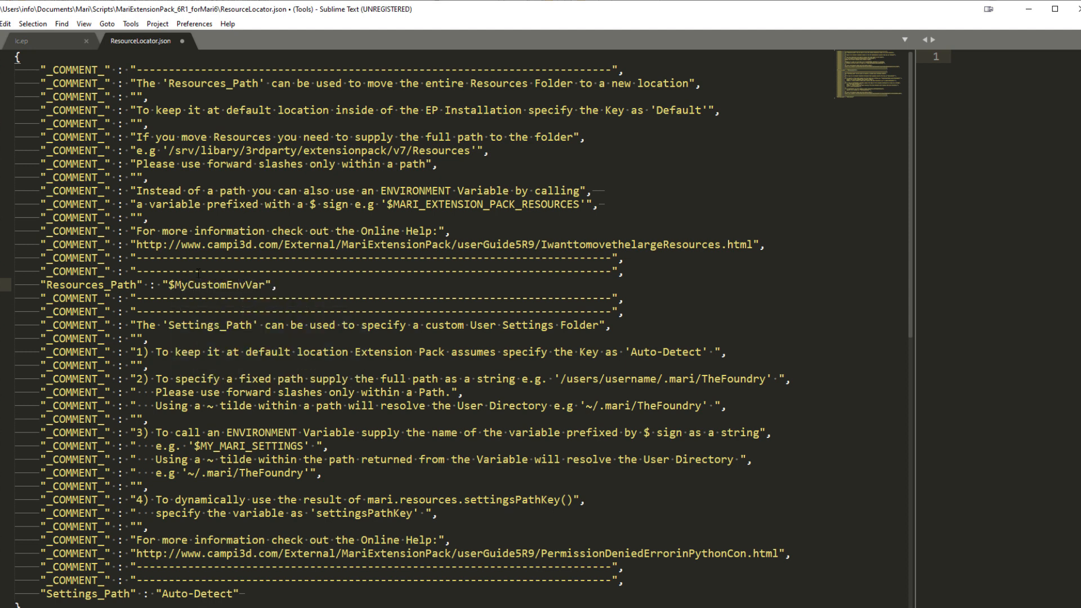